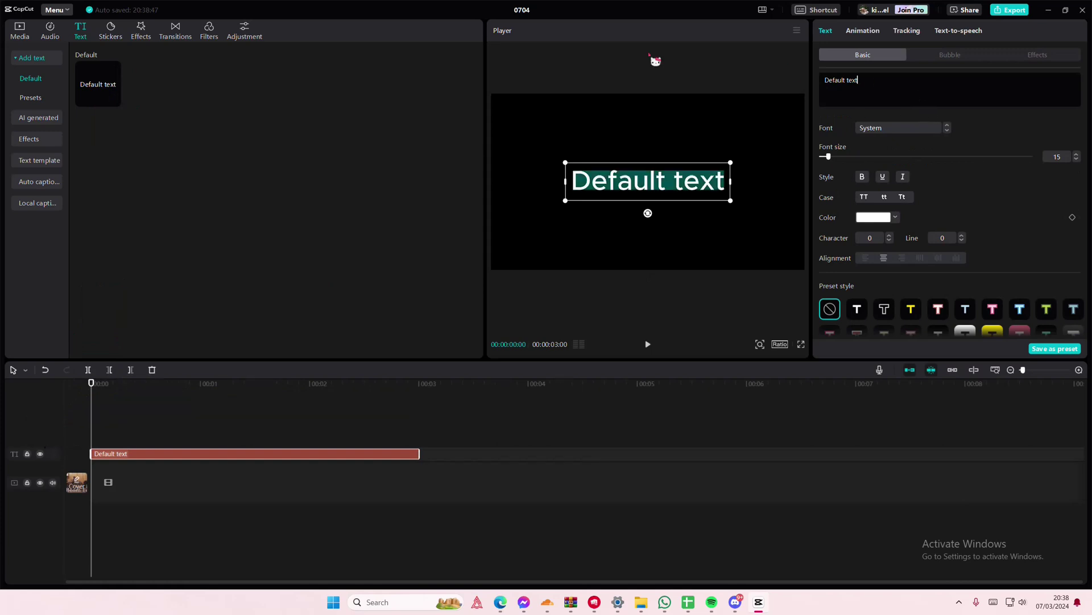
Step: Replace the default text with "hey" and set its font to Bodoni MT Condensed at size 50
type("hey")
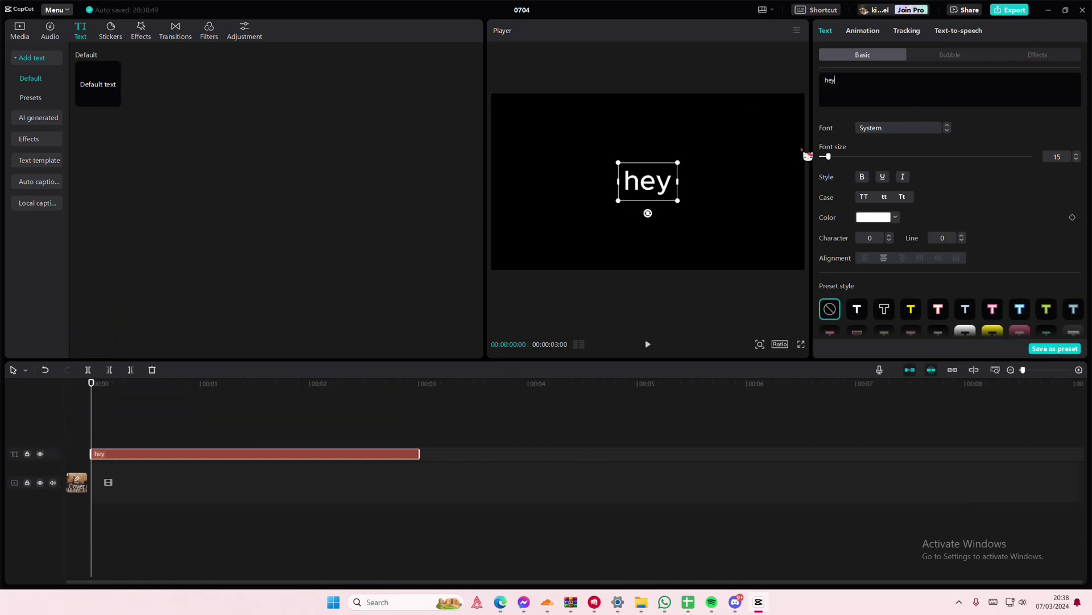
left_click(883, 130)
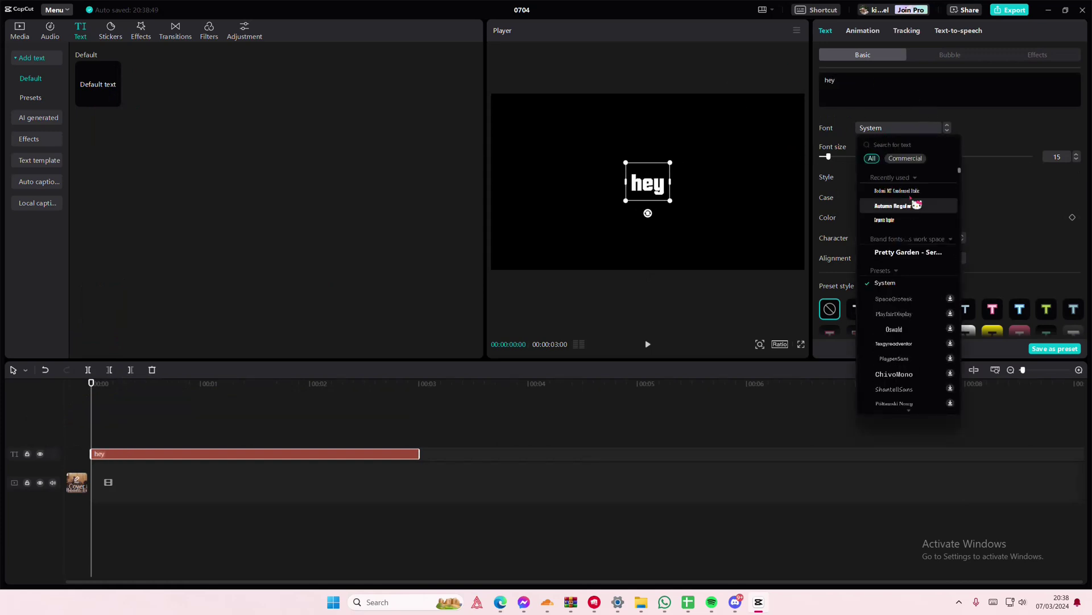
left_click(909, 191)
left_click_drag(830, 157, 854, 167)
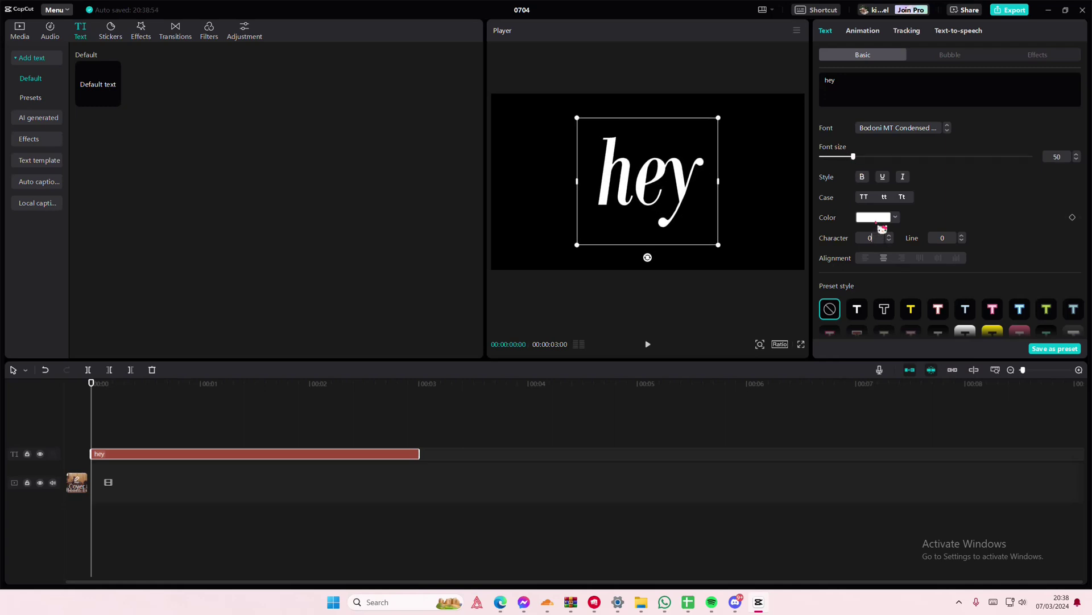
Step: Colour the text light yellow (FFF589) and enlarge it to fill the frame's height
left_click(870, 219)
left_click(884, 380)
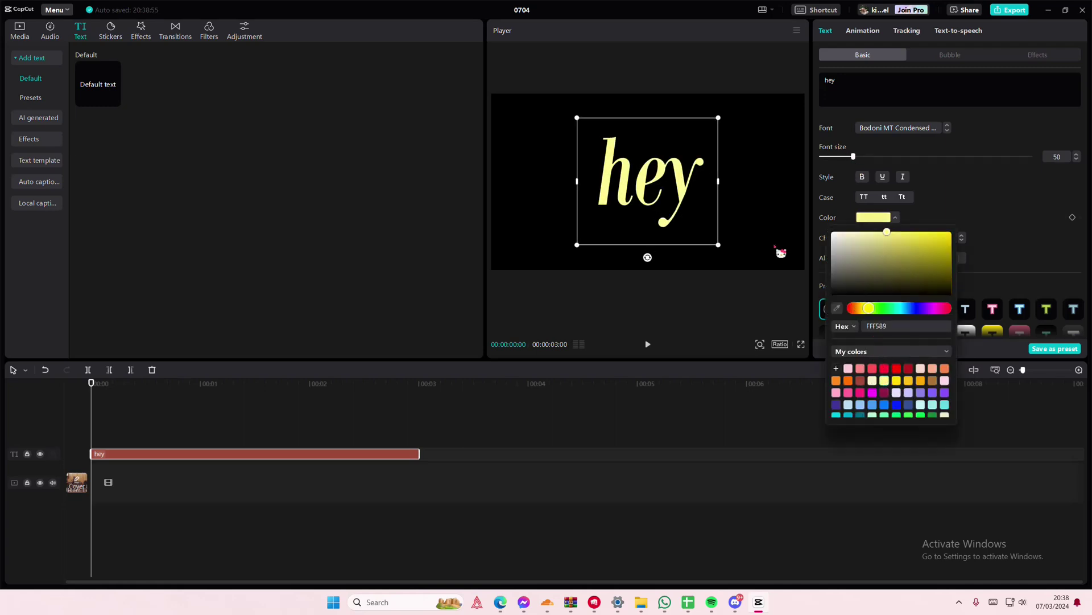
left_click_drag(719, 245, 745, 269)
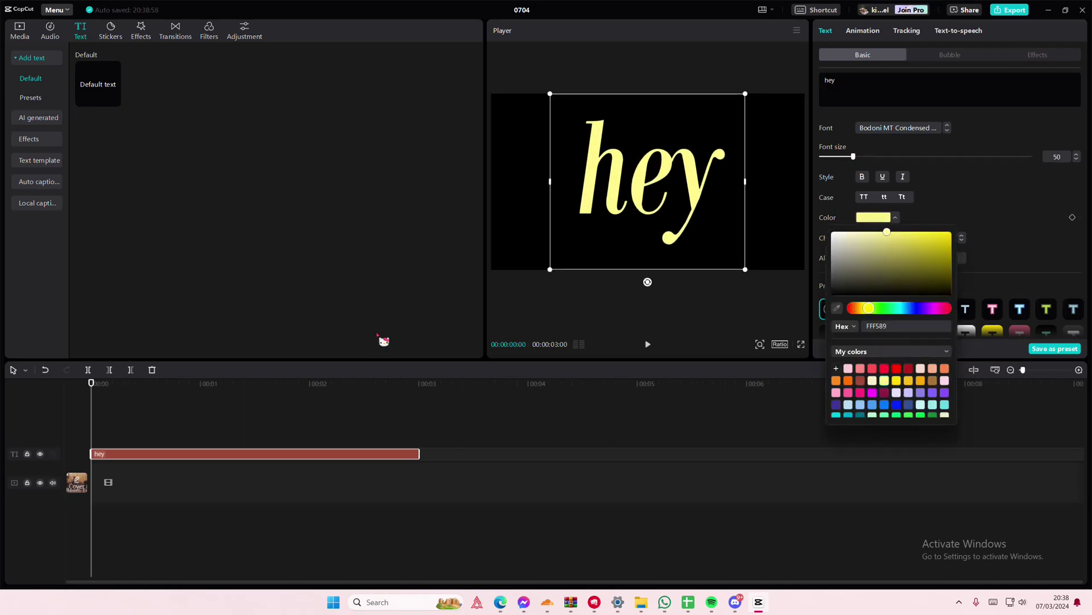
Step: Add the solid color yellow background from the library favorites on a track above the text, around two seconds in
left_click(19, 31)
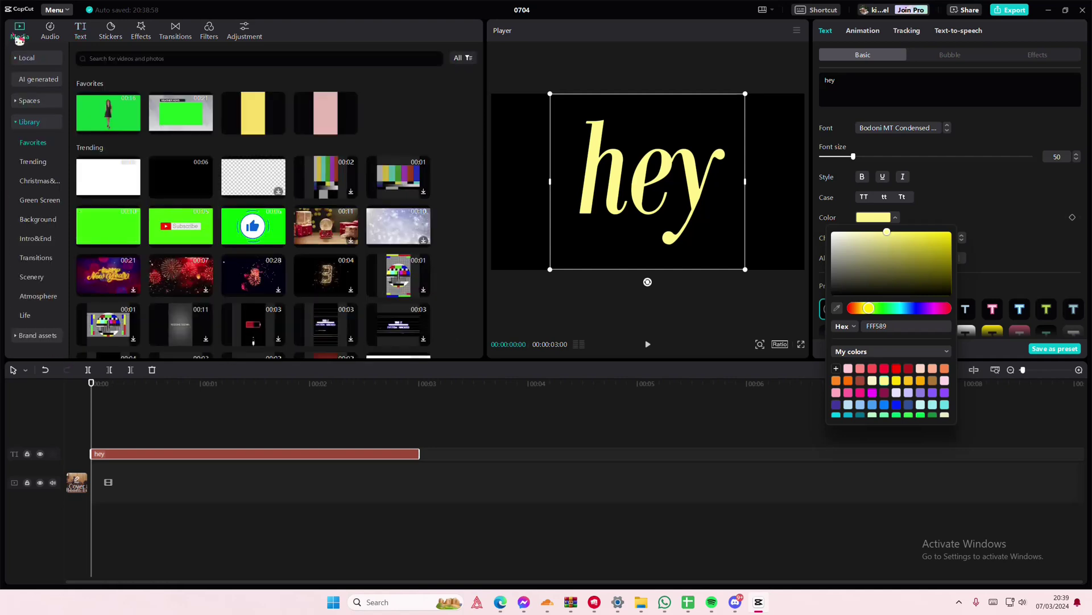
left_click_drag(253, 133, 341, 426)
left_click(123, 397)
left_click(131, 402)
left_click(378, 408)
left_click(322, 454)
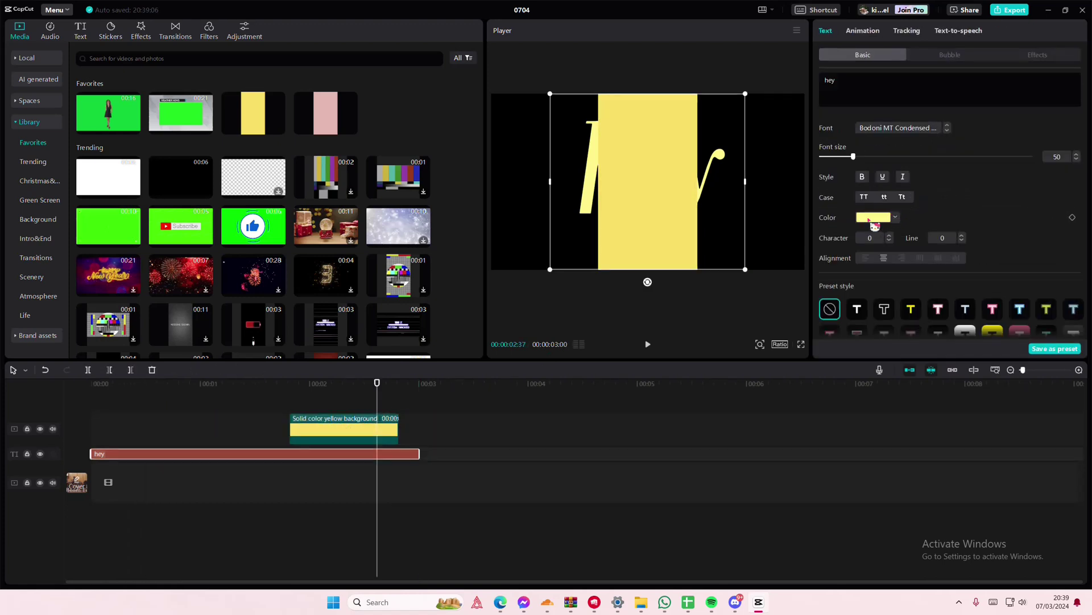
left_click_drag(661, 179, 686, 179)
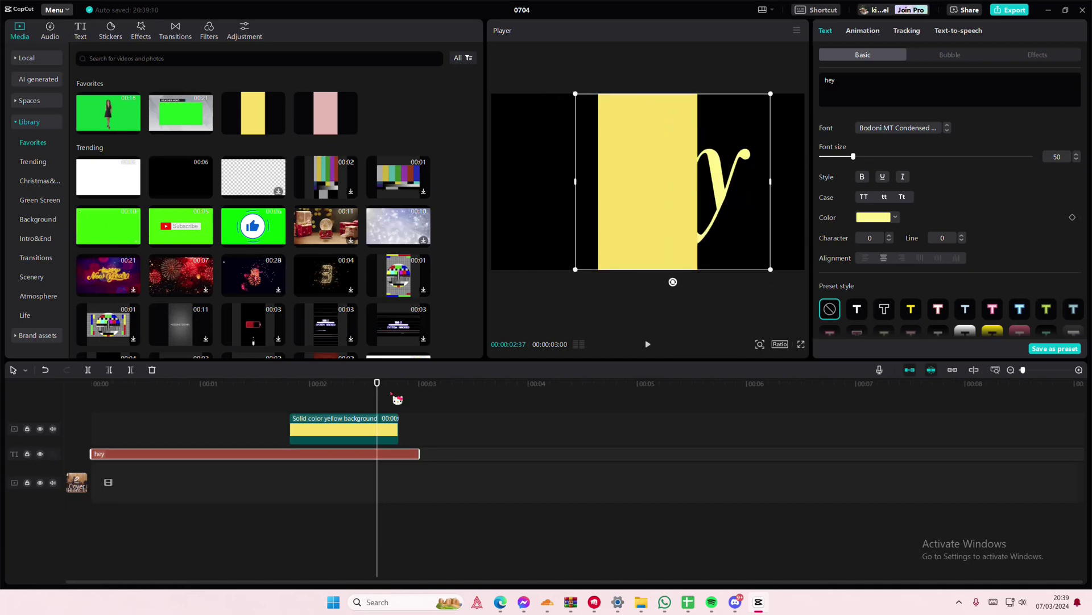
key("ctrl+z")
left_click_drag(378, 425, 532, 426)
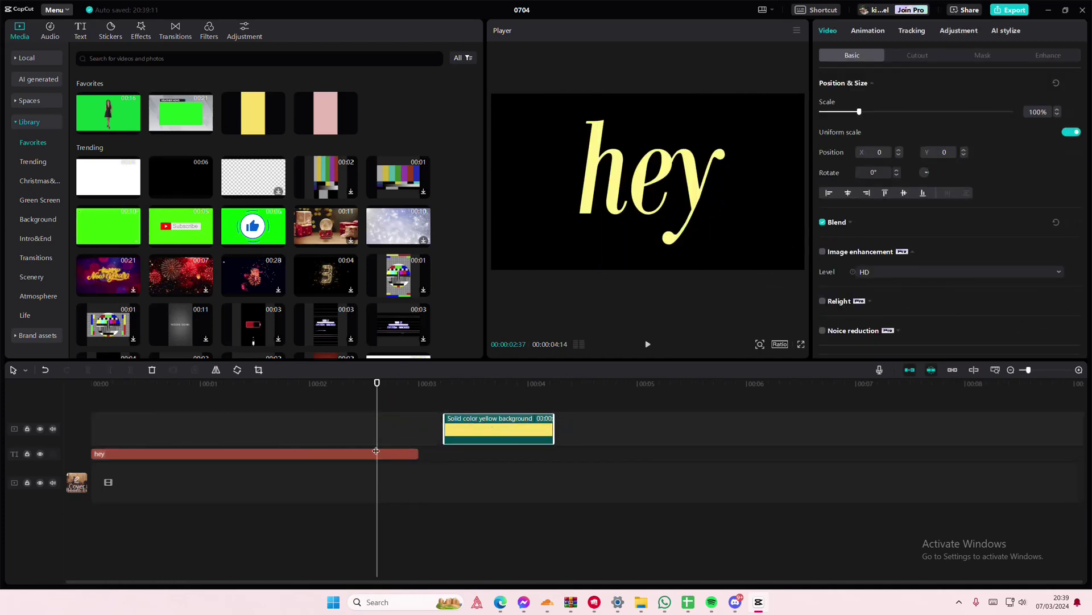
left_click(398, 454)
left_click(874, 219)
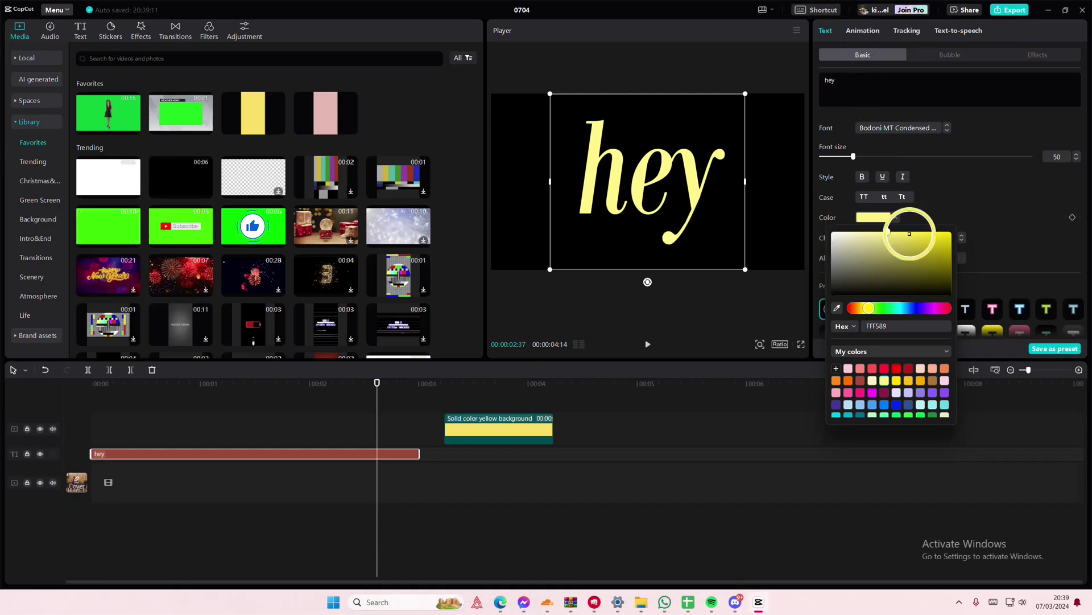
left_click(922, 264)
Step: Place the yellow rectangle beside the text in the preview and sample its yellow (F9DF66) as the text colour
left_click_drag(469, 433, 436, 424)
left_click_drag(632, 227, 756, 233)
left_click(644, 196)
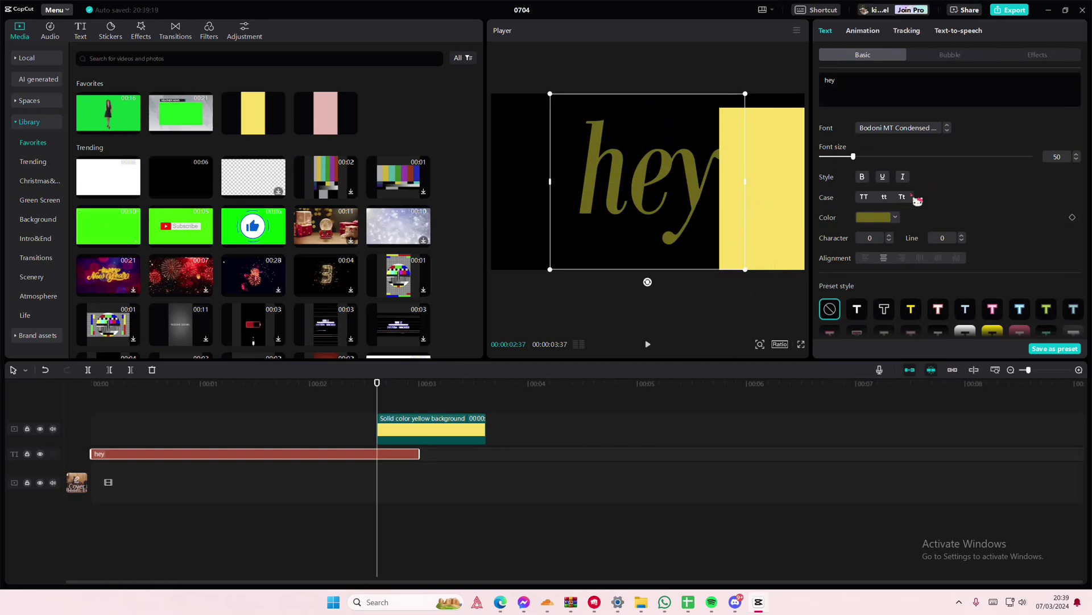
left_click(879, 217)
left_click(838, 308)
left_click(782, 225)
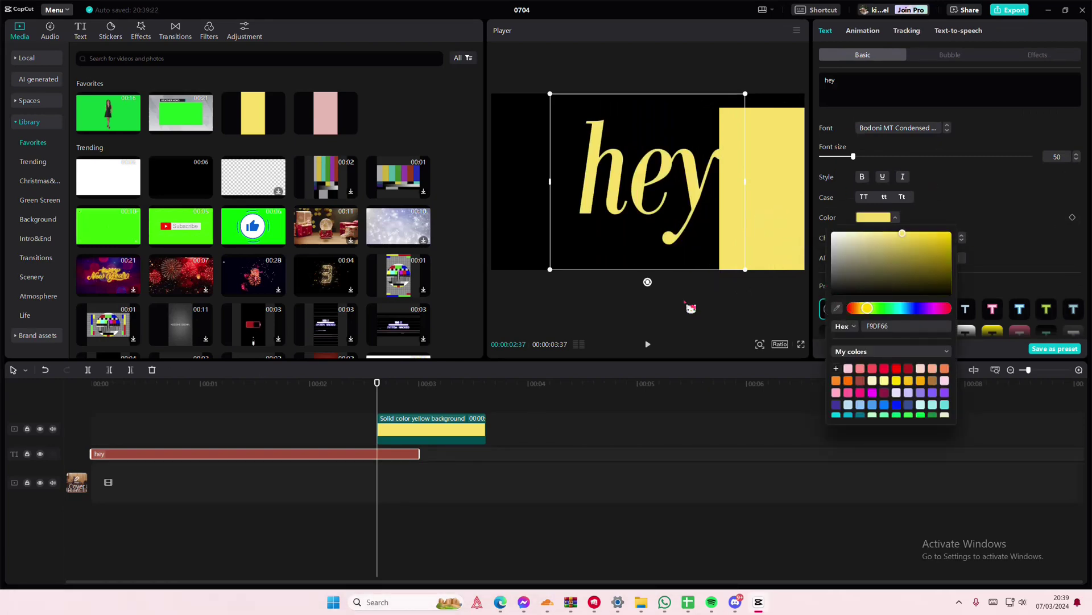
Step: Move the yellow background clip to the timeline start and extend it to three seconds to match the text clip
left_click_drag(447, 436, 105, 435)
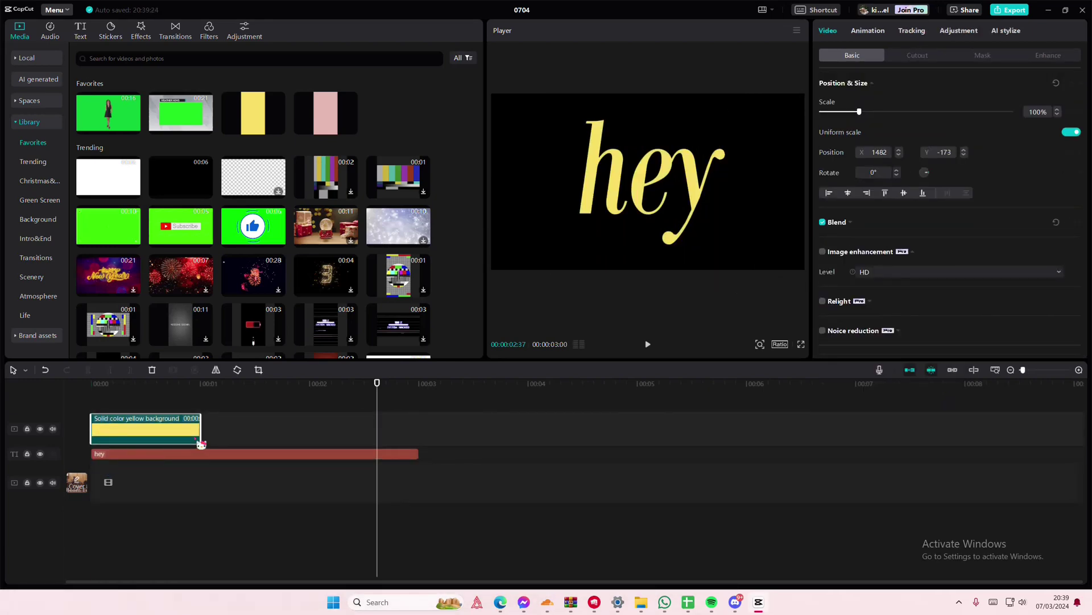
left_click_drag(280, 439, 86, 436)
left_click_drag(204, 428, 419, 430)
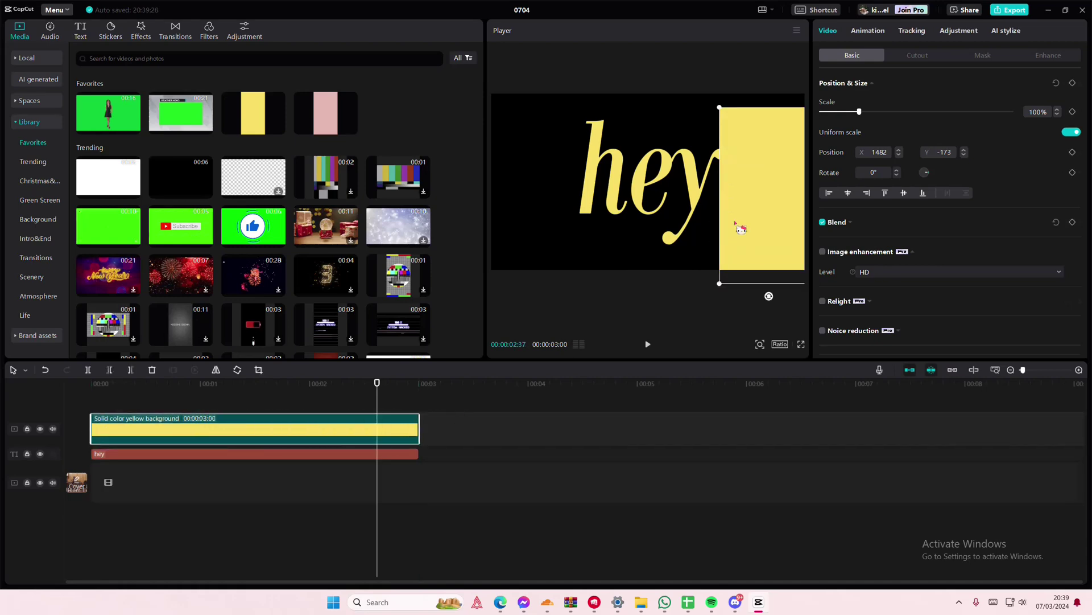
Step: Move the yellow rectangle over the h and apply a Star mask about 103 by 98 at the foot of its stem
left_click_drag(740, 227, 549, 208)
left_click(985, 59)
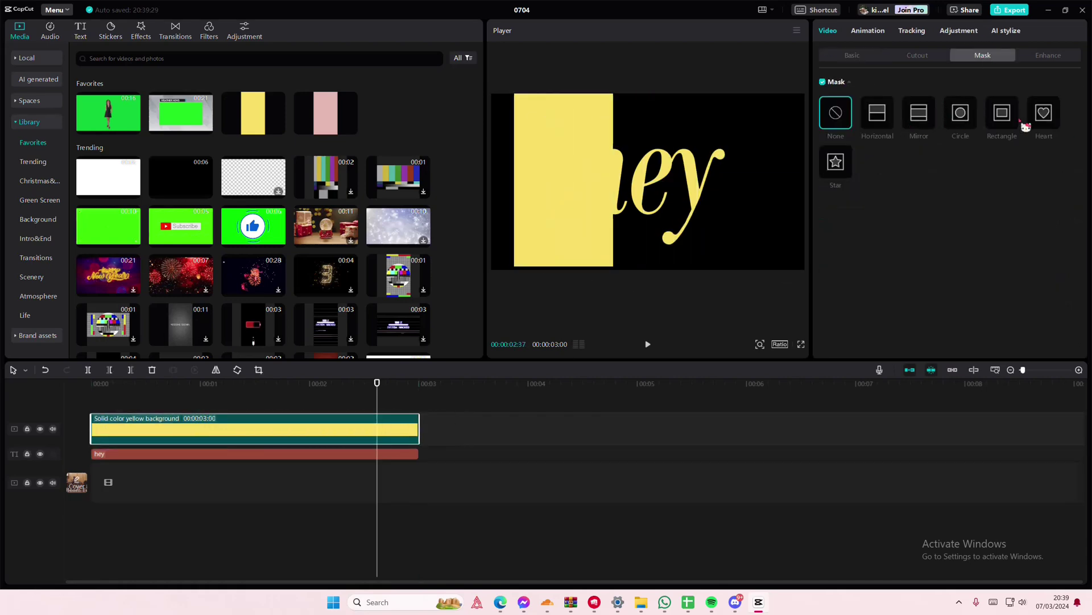
left_click(835, 163)
left_click_drag(564, 196, 601, 237)
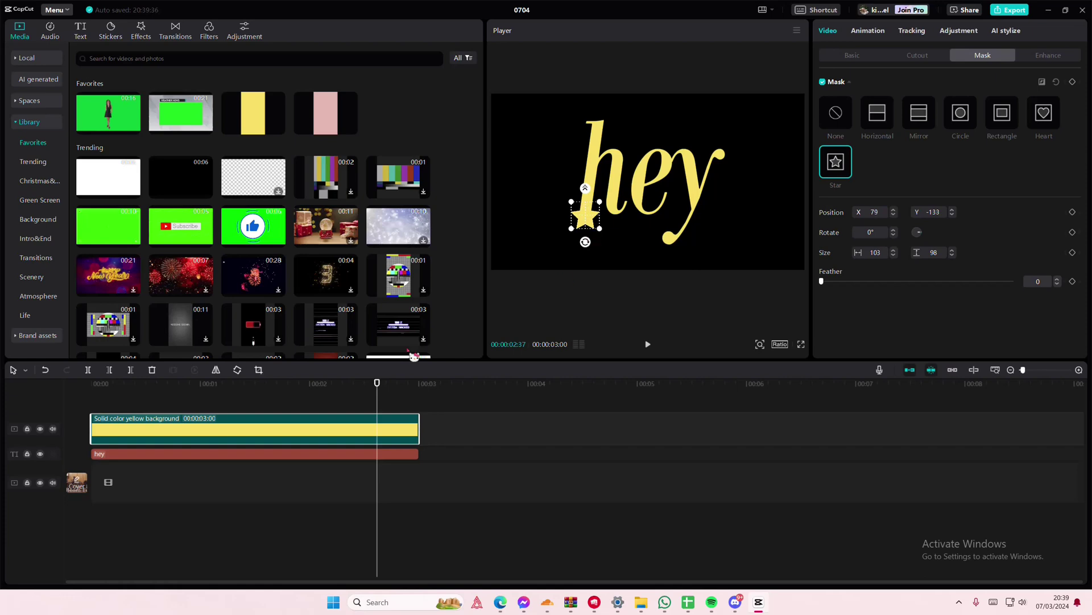
Step: Duplicate the star clip at the timeline start and move the copy's star mask to the top of the h
left_click(129, 399)
left_click(56, 399)
left_click(188, 430)
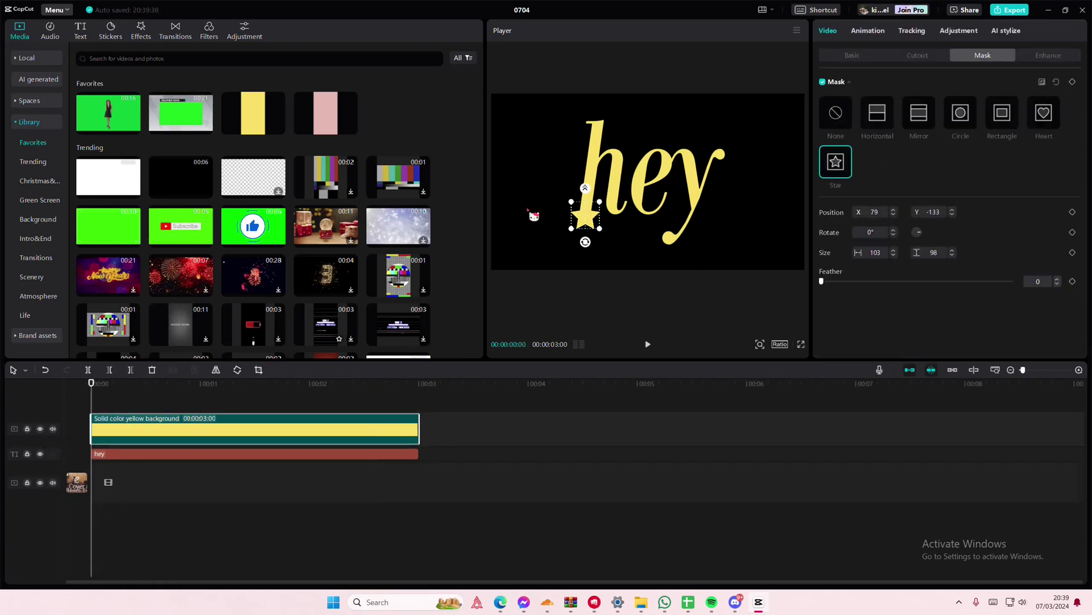
key("ctrl+c")
key("ctrl+v")
left_click_drag(585, 218, 581, 149)
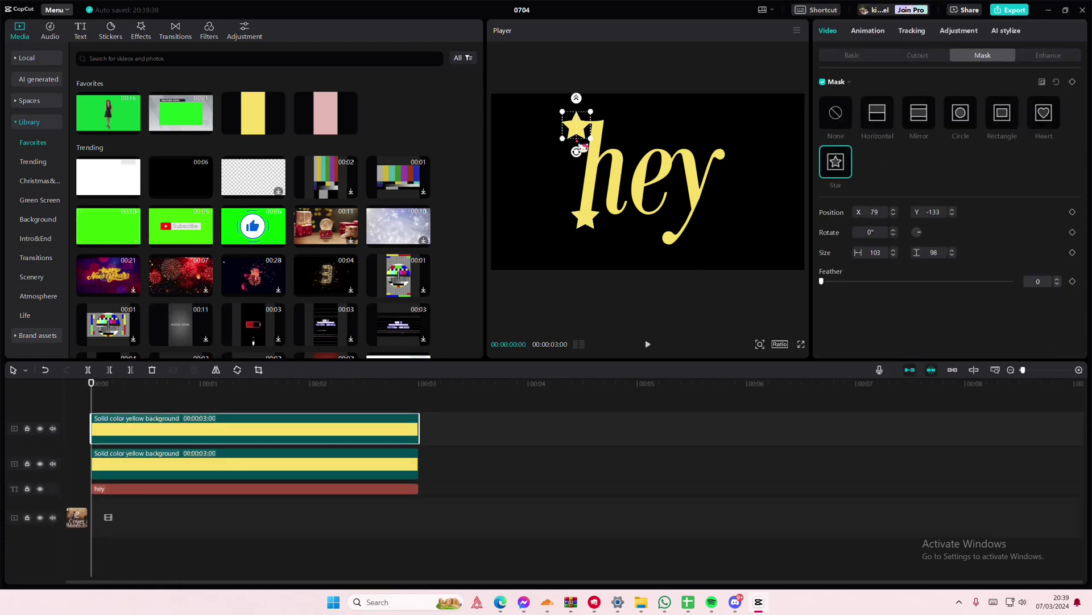
Step: Fine-tune the upper star mask's position to X 45, Y 195 at the tip of the h
left_click(120, 403)
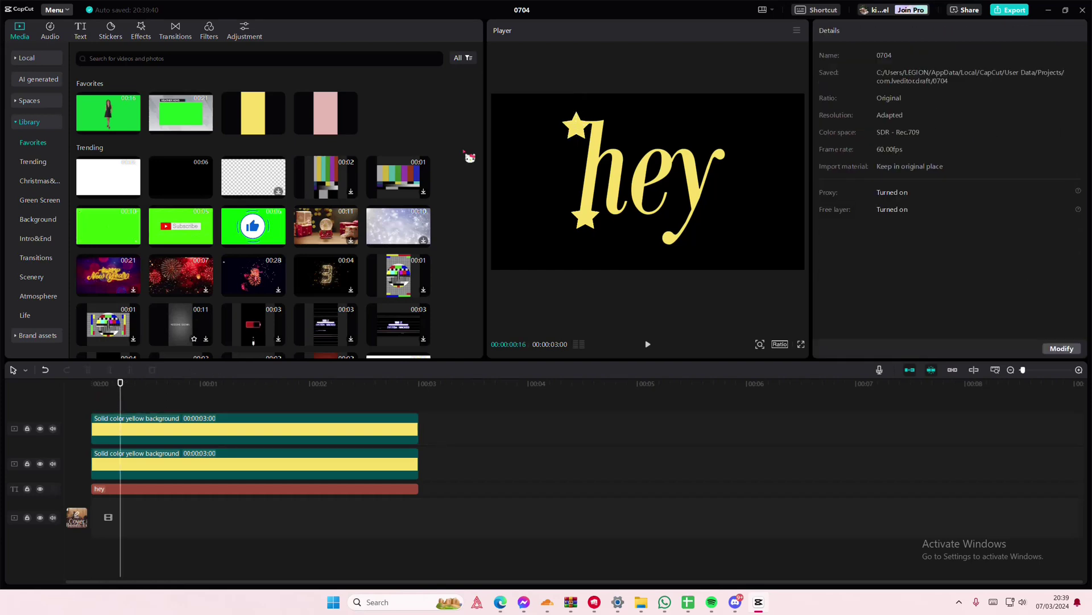
left_click(554, 146)
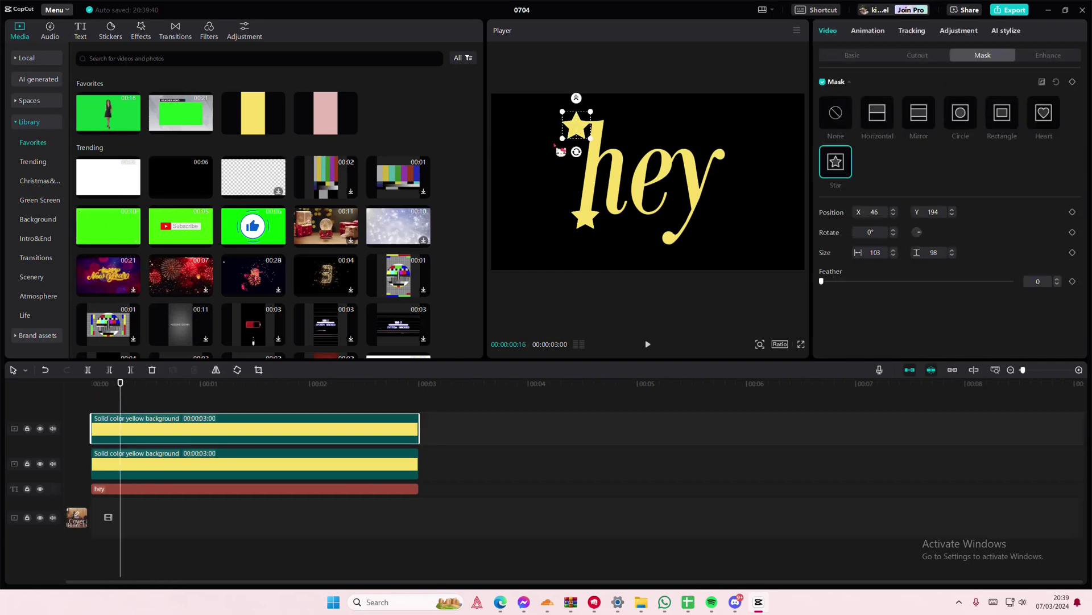
key("Home")
left_click_drag(563, 138, 565, 140)
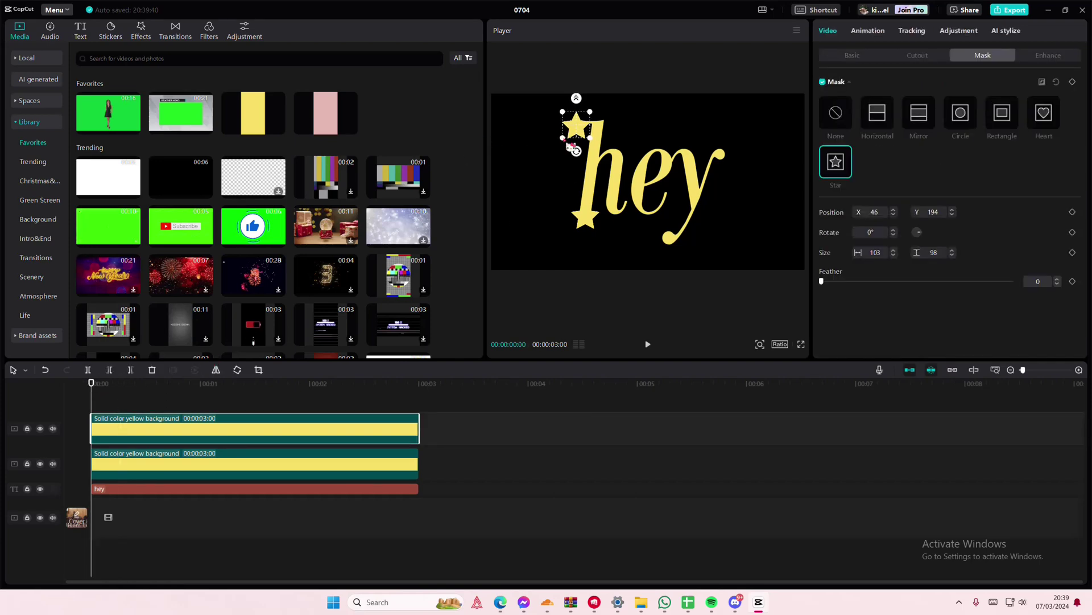
key("ctrl+z")
key("ctrl+z")
key("ctrl+z")
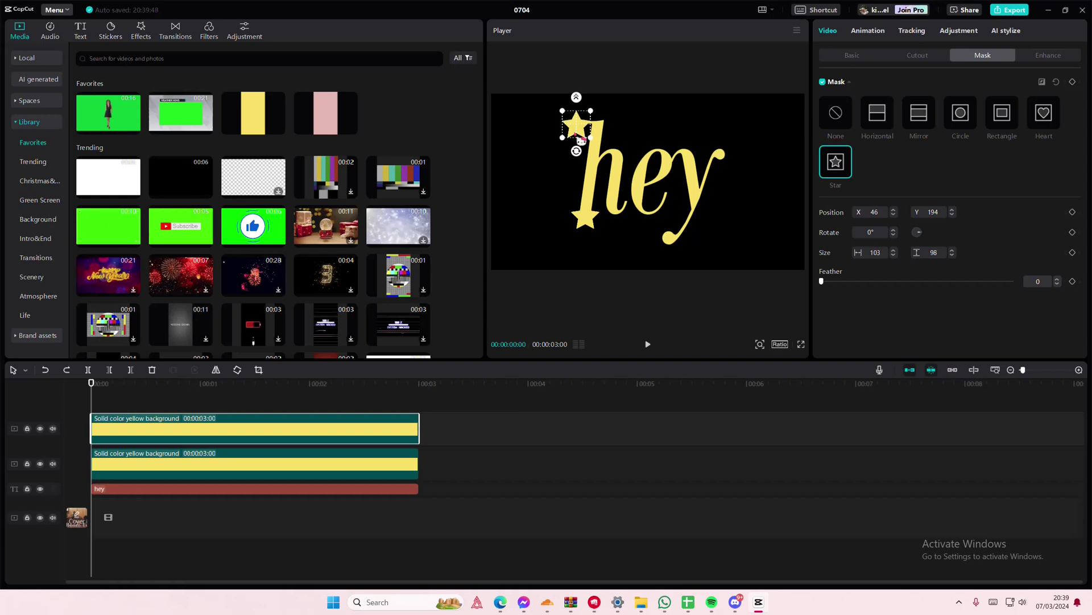
Step: Try to nudge the upper star's mask slightly closer to the h while inspecting the join up close
left_click(761, 343)
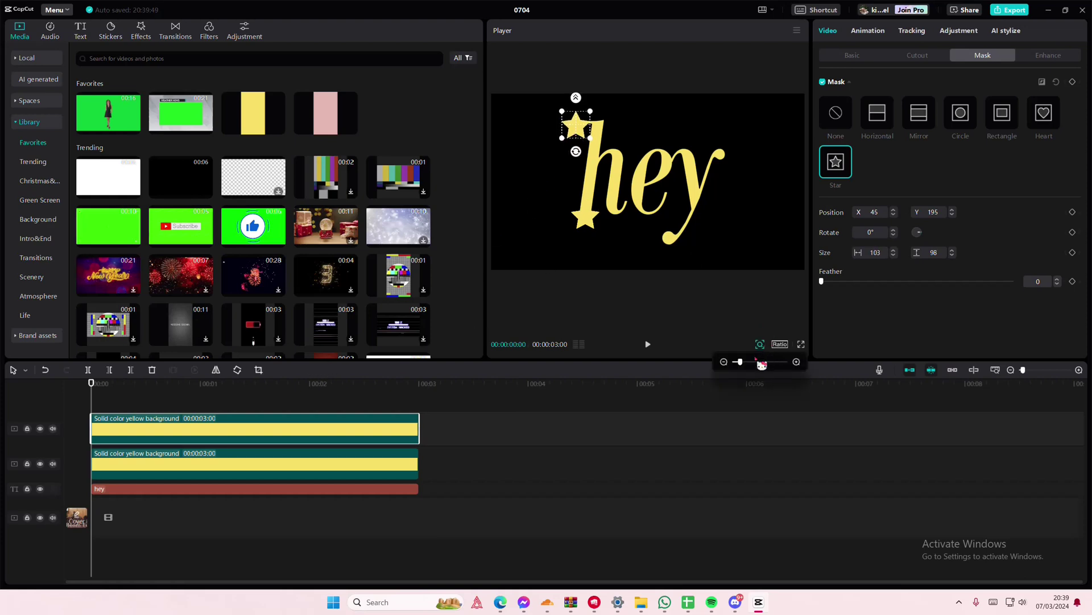
left_click_drag(740, 362, 751, 363)
left_click(204, 411)
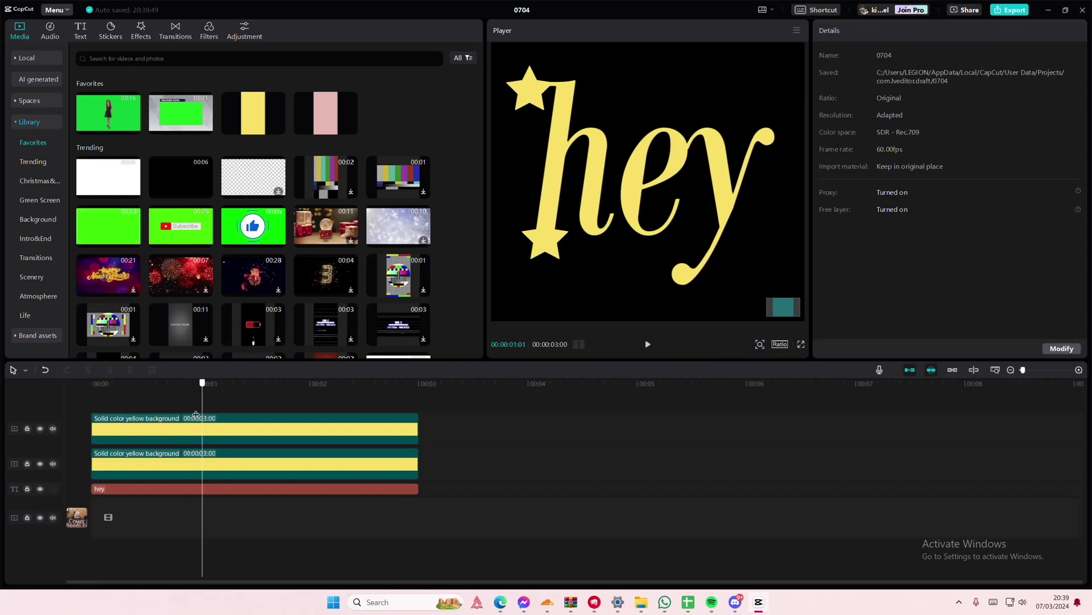
left_click(532, 113)
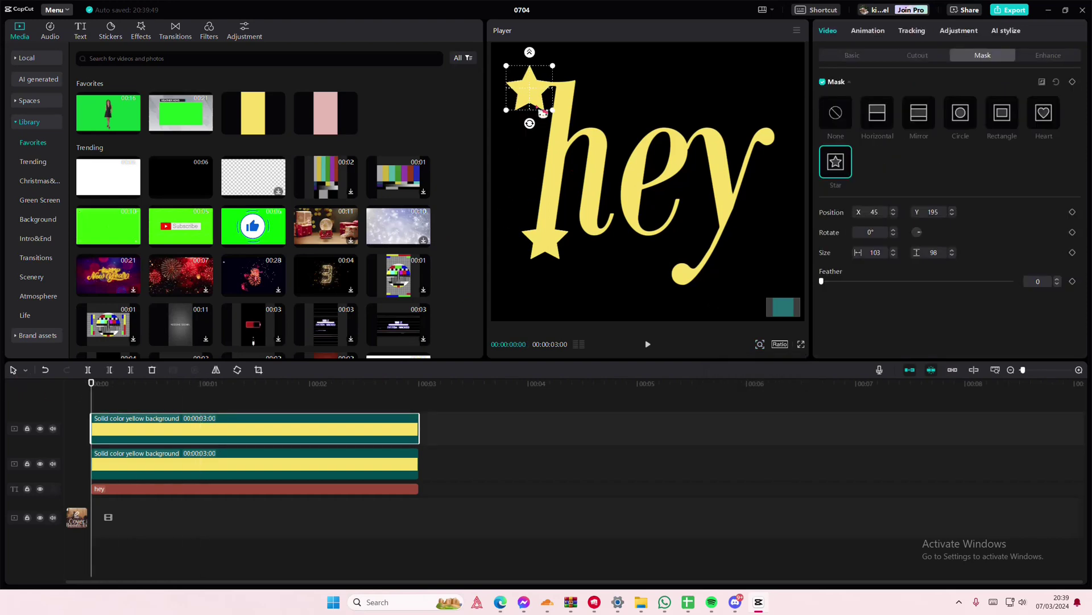
left_click_drag(536, 100, 544, 100)
left_click(217, 407)
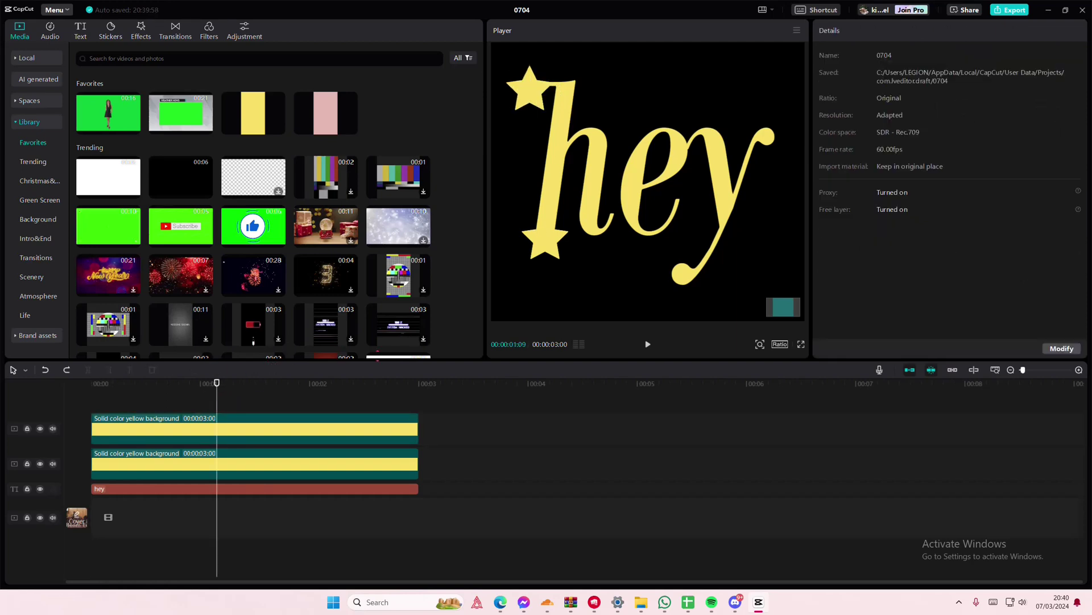
Step: Try placing a third star around the text by moving a duplicated clip's mask, and delete that copy
left_click_drag(217, 405, 59, 424)
left_click(141, 420)
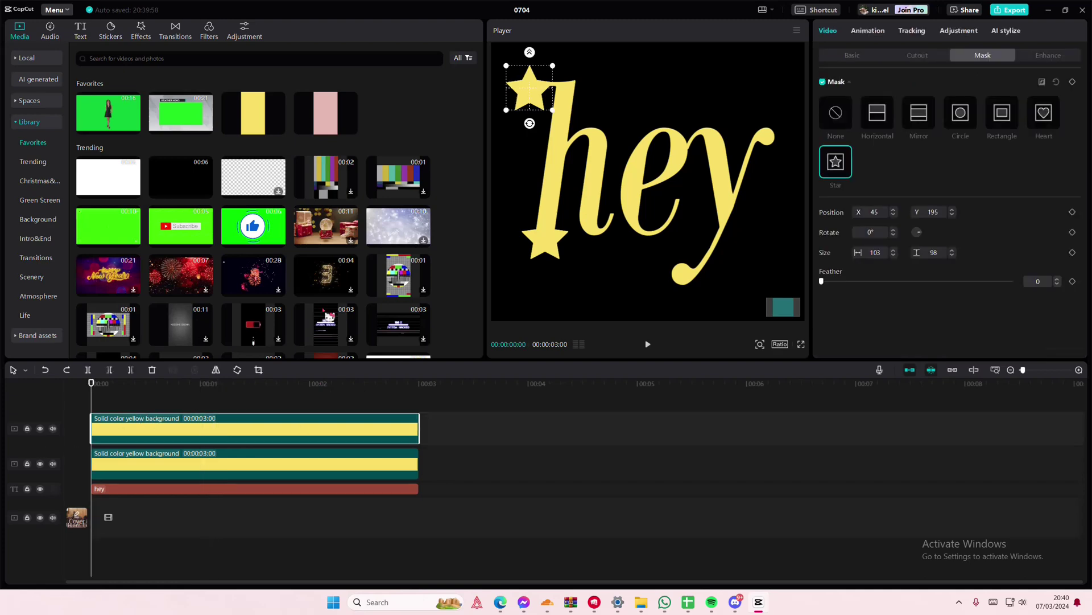
key("ctrl+v")
left_click_drag(524, 107, 604, 308)
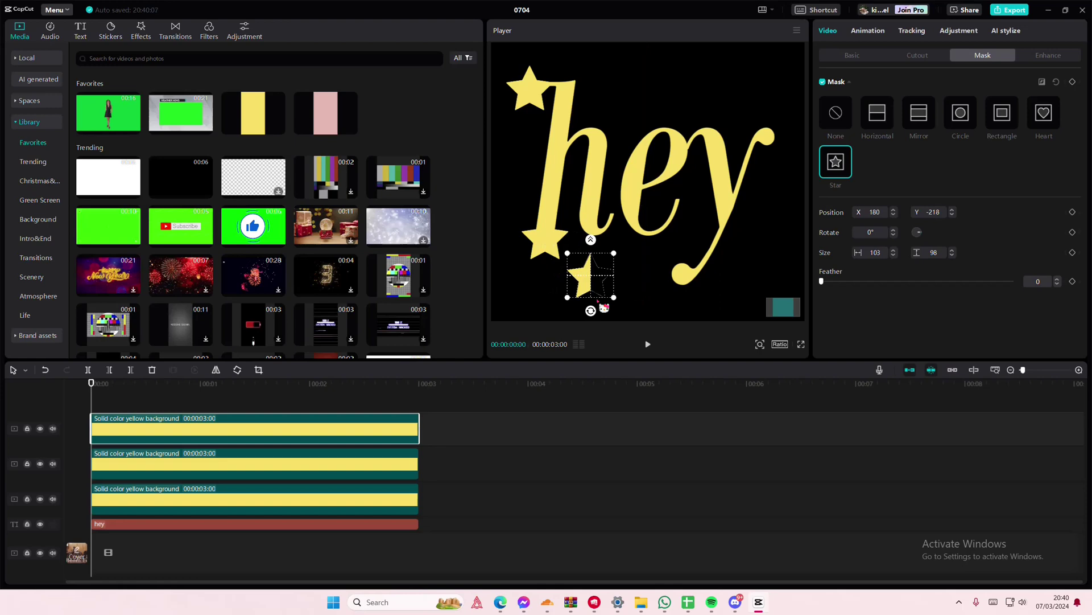
left_click(759, 344)
left_click_drag(747, 363, 738, 364)
left_click_drag(607, 241, 470, 188)
left_click(143, 399)
left_click(501, 241)
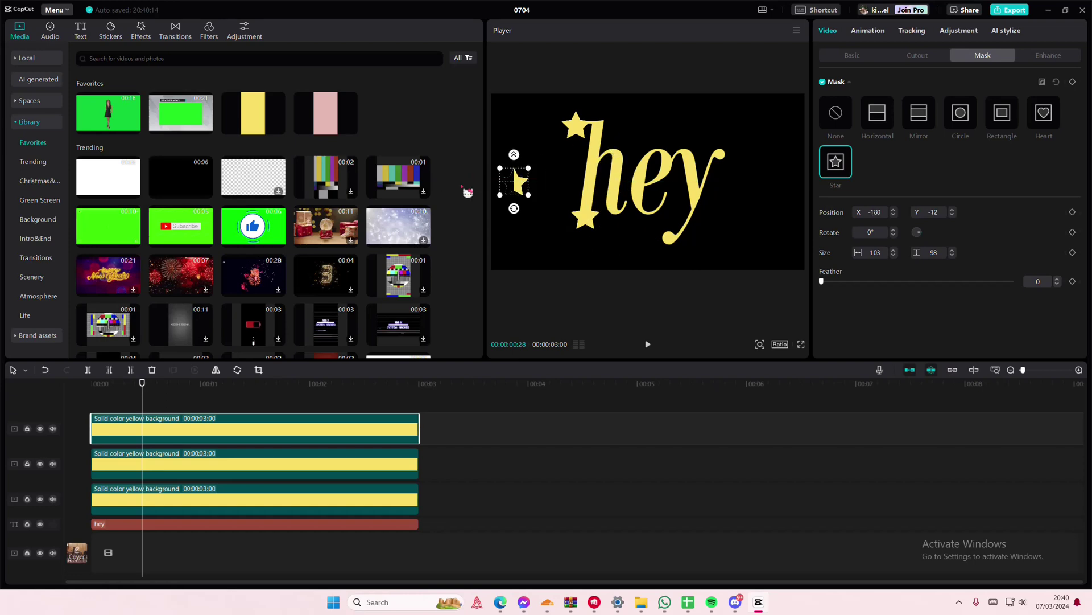
key("Delete")
Step: Duplicate the upper star clip at the timeline start and position the whole copy at X -222, Y -1308, beside the y's tail
left_click_drag(143, 399, 34, 409)
left_click(108, 434)
key("ctrl+c")
key("ctrl+v")
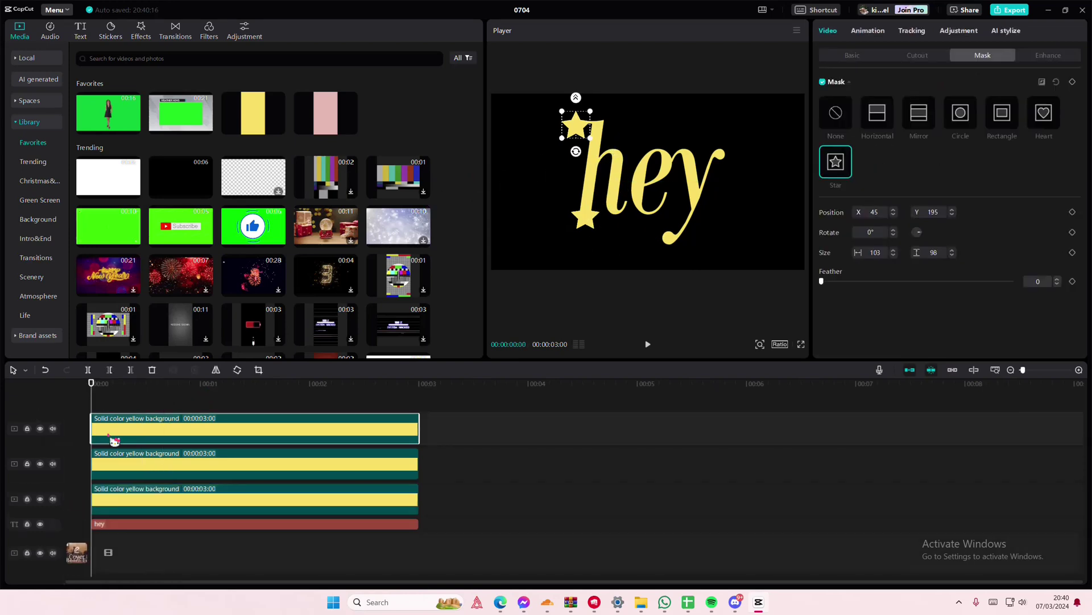
left_click(861, 57)
left_click_drag(578, 141, 666, 251)
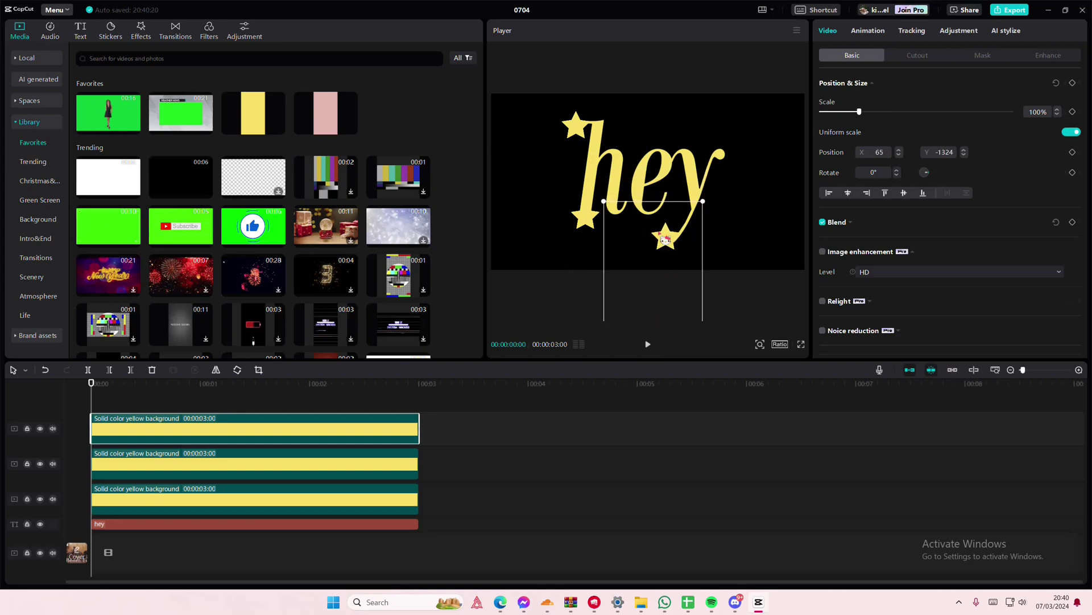
left_click_drag(666, 240, 643, 235)
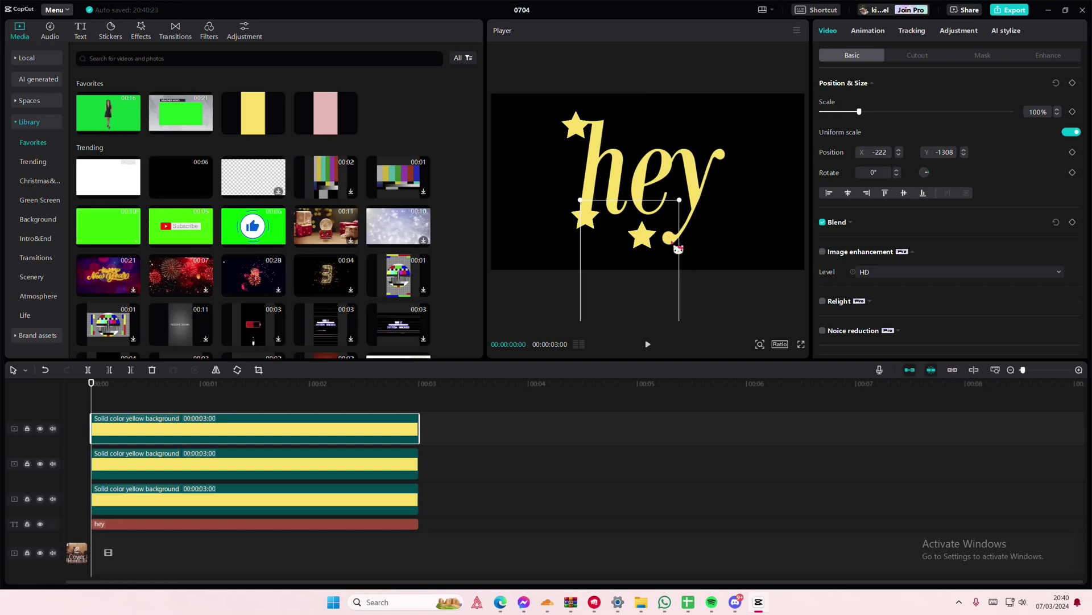
Step: Convert the "hey" text clip into a compound clip and apply a Mirror mask to it
scroll(349, 463, "down", 1)
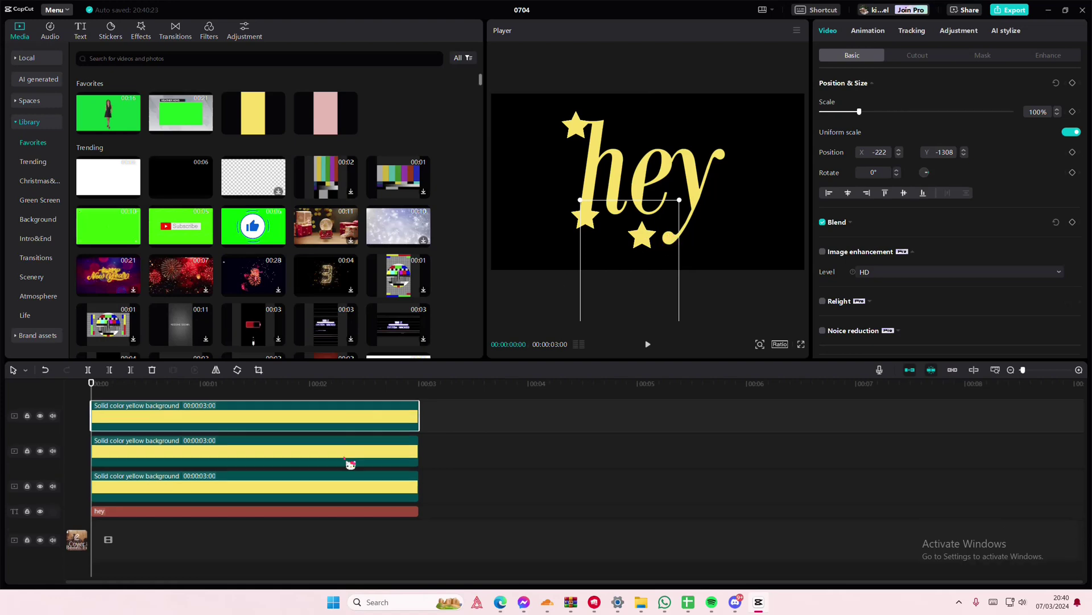
left_click(332, 503)
right_click(328, 504)
left_click(344, 535)
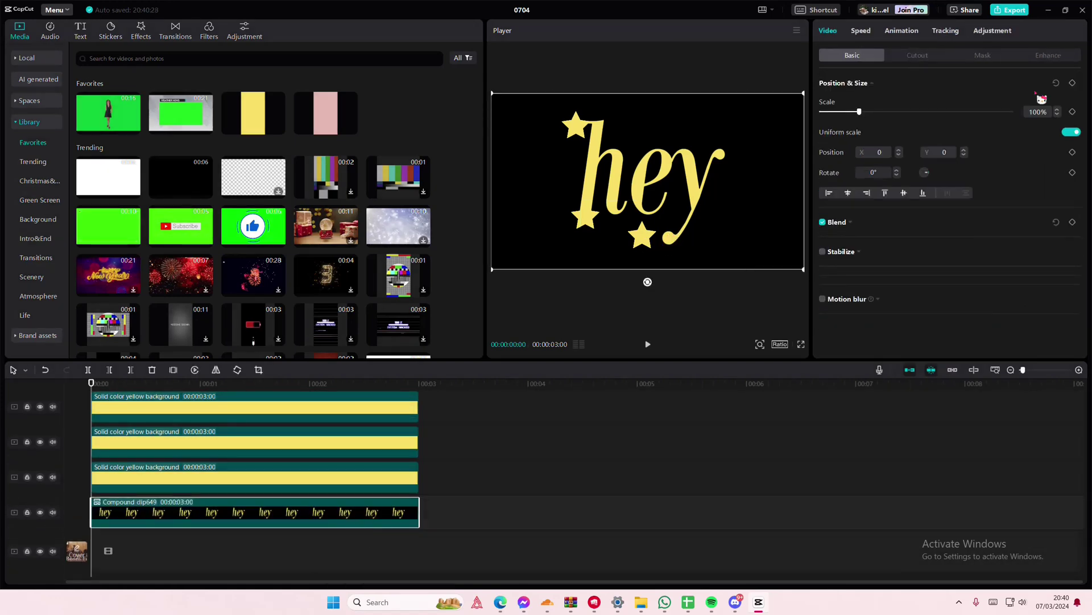
left_click(984, 56)
left_click(921, 119)
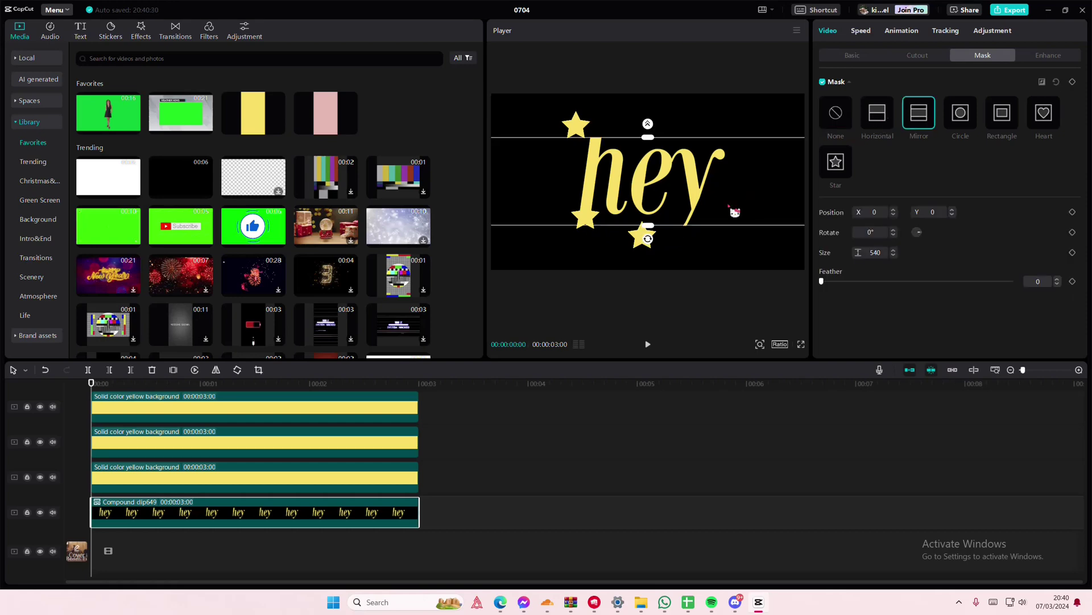
Step: Cut away the end of the y's tail with an inverted Rectangle mask, 145 by 540, positioned at X 133, Y -506
left_click(878, 117)
left_click_drag(656, 218, 634, 229)
left_click(1002, 113)
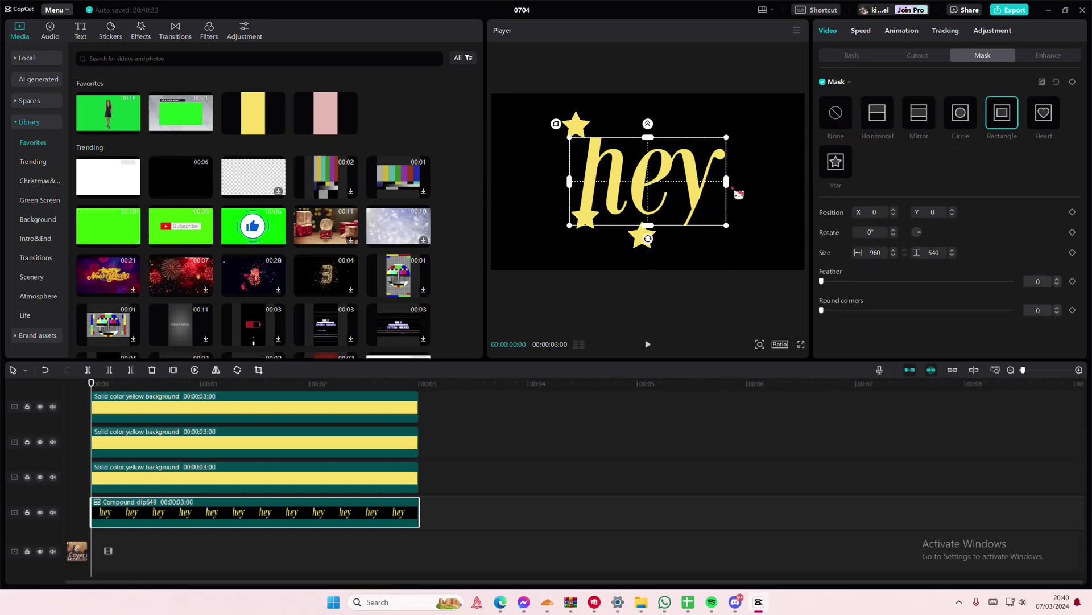
left_click_drag(727, 182, 648, 243)
left_click(1043, 82)
left_click_drag(632, 252, 672, 267)
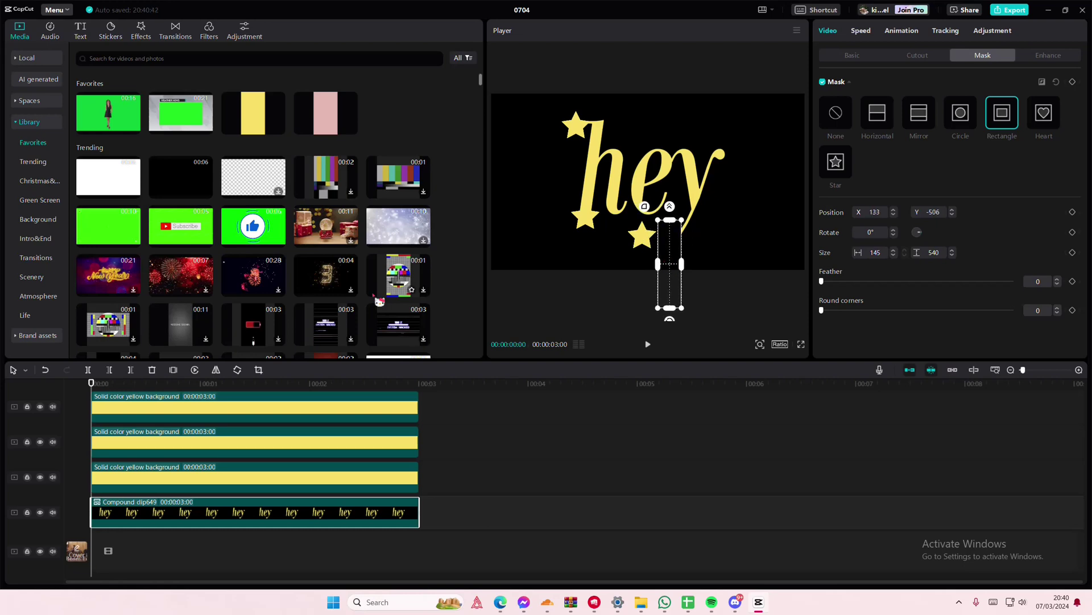
Step: Move the lowest star clip sideways so that it sits on the cut end of the y's tail
scroll(222, 463, "up", 1)
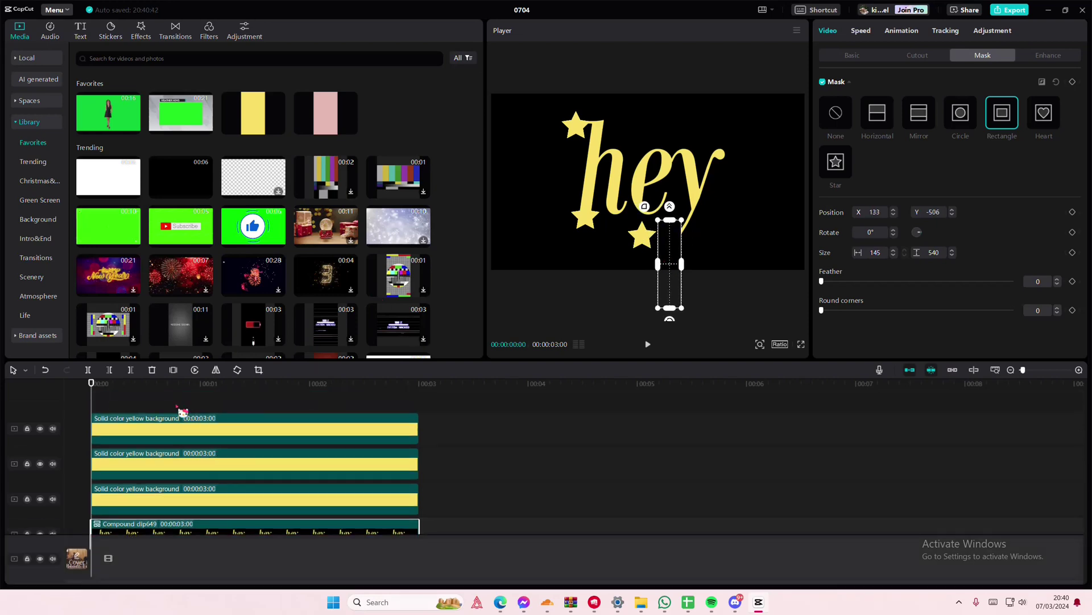
left_click(172, 430)
left_click_drag(642, 249, 694, 258)
left_click(851, 58)
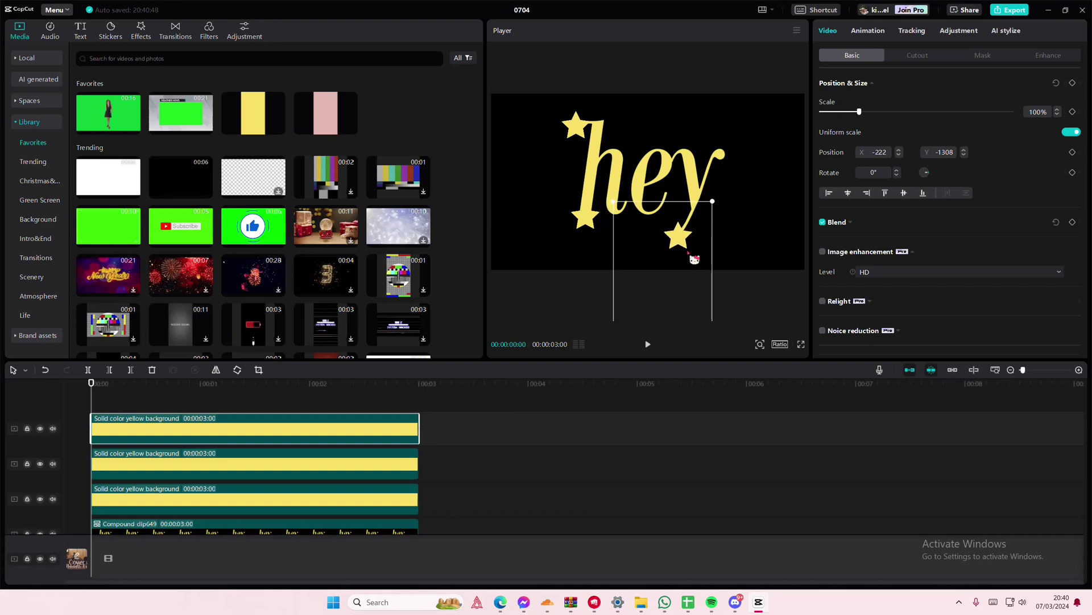
left_click(224, 410)
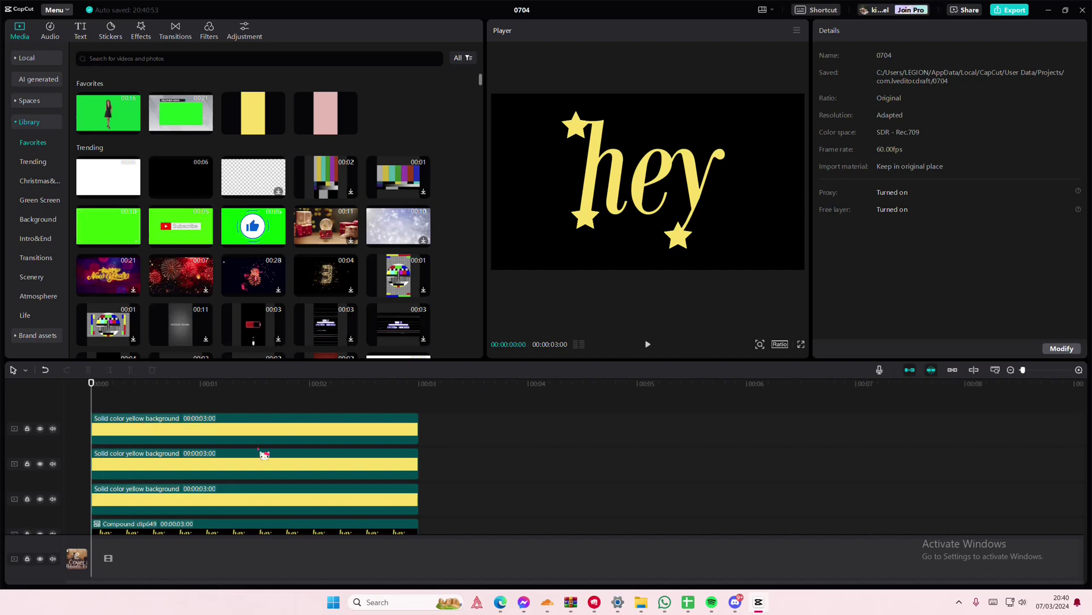
Step: Duplicate a star clip at the timeline start and position the copy at X 738, Y -268, on the y's upper tip
scroll(259, 465, "down", 1)
scroll(259, 466, "down", 2)
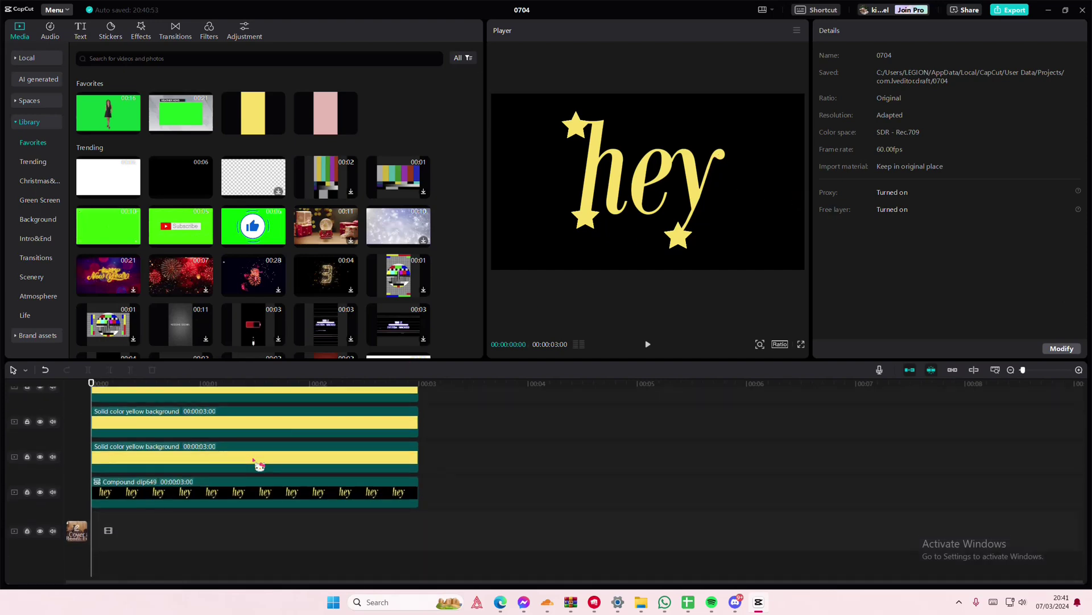
left_click(241, 488)
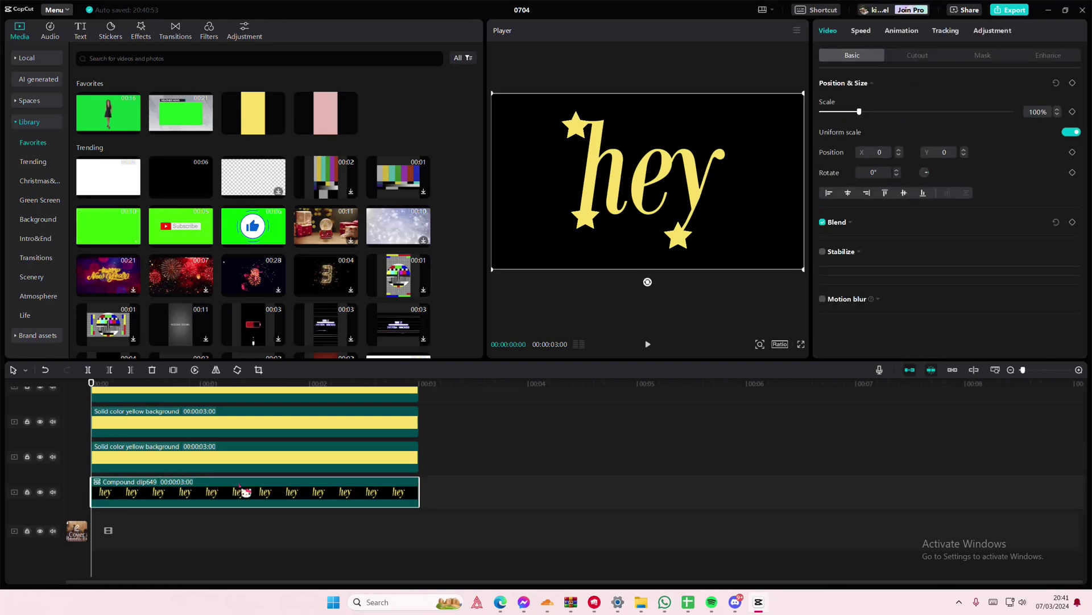
scroll(243, 489, "up", 3)
left_click(231, 442)
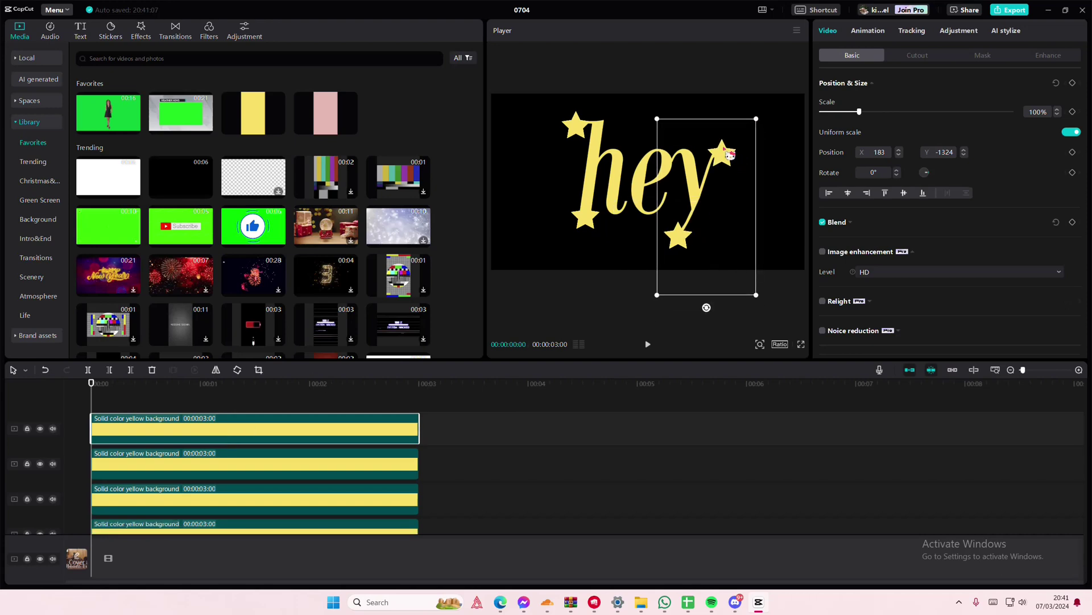
left_click_drag(725, 146, 726, 144)
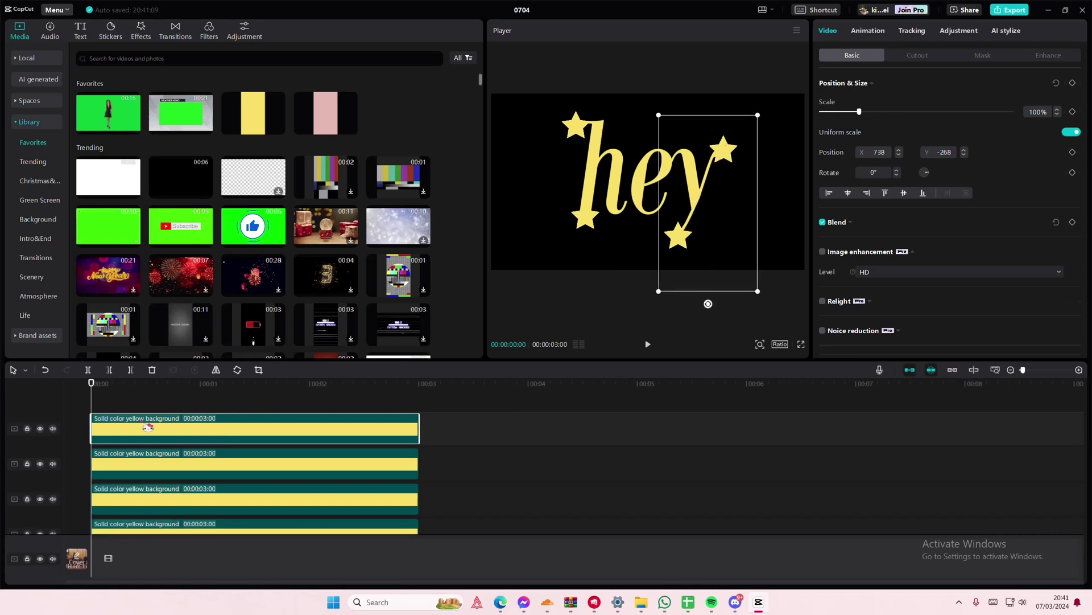
left_click(193, 409)
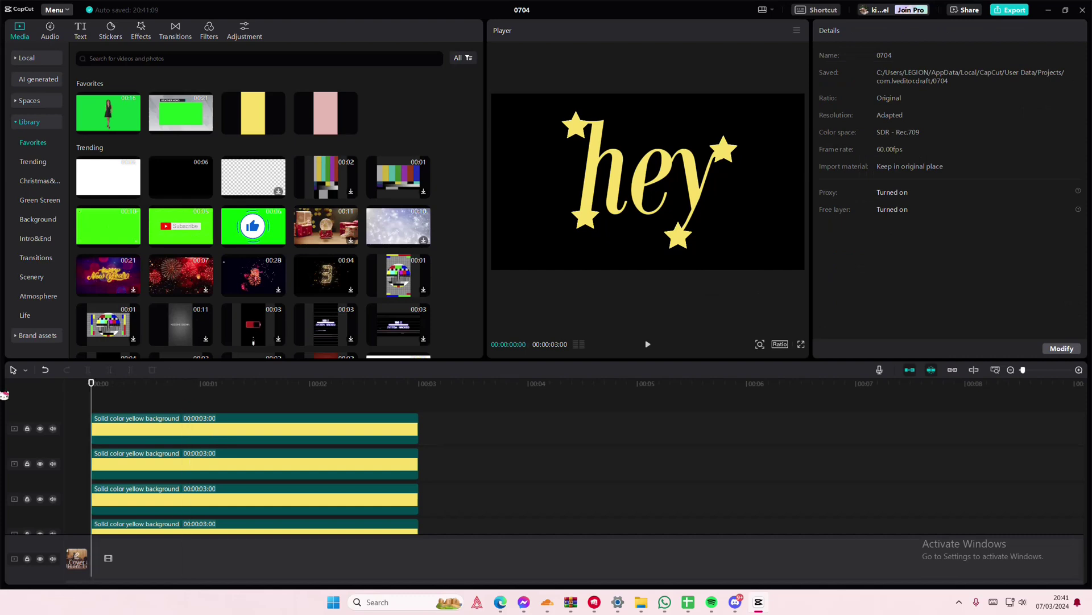
Step: Duplicate the star from the y's upper tip, move the copy to the lower end of the e, and rotate it to -14°
left_click(264, 429)
left_click_drag(731, 163, 668, 228)
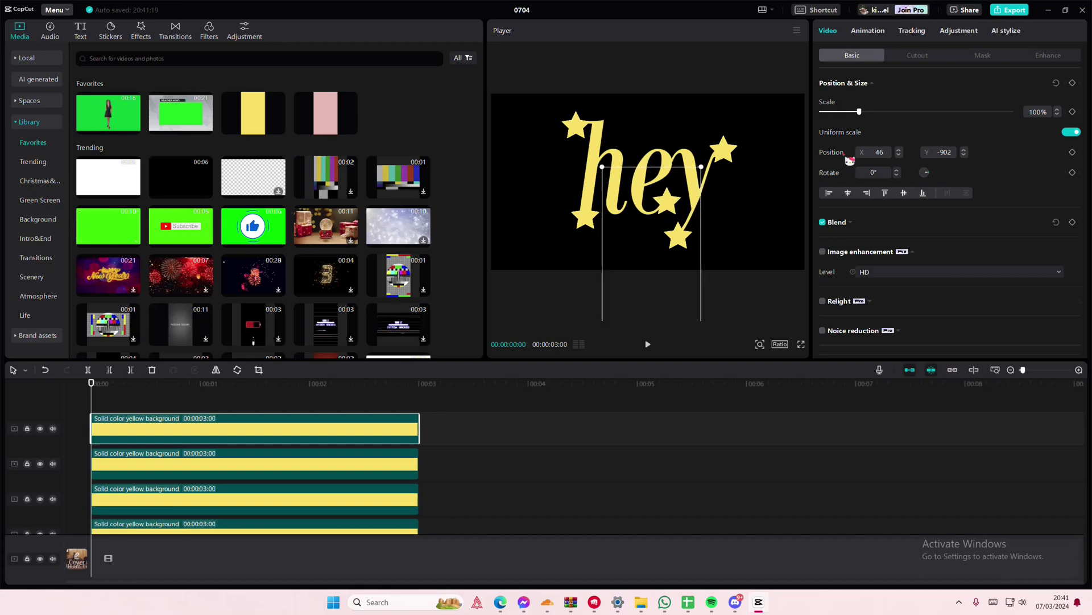
left_click_drag(664, 269, 668, 214)
left_click_drag(655, 298, 682, 304)
left_click_drag(662, 164, 673, 219)
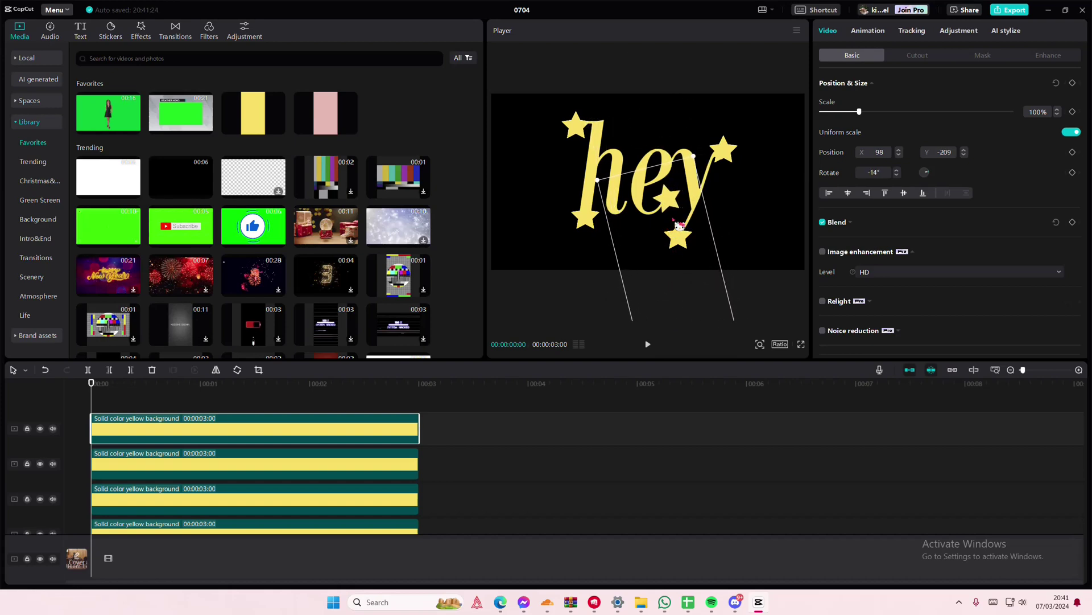
left_click(259, 404)
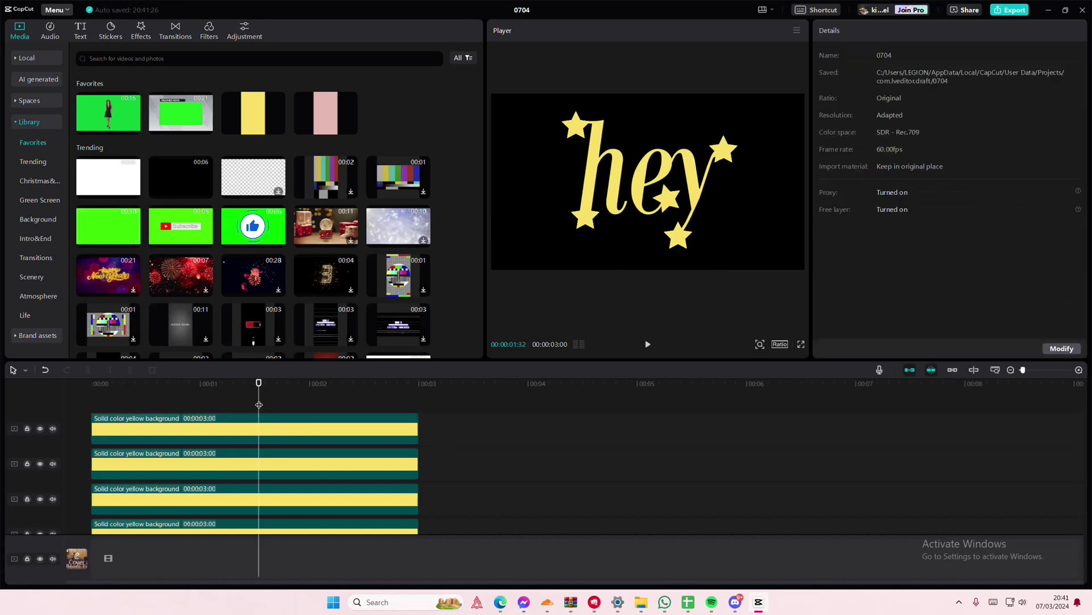
Step: Search the video effects for "edge glow" and add Edge Glow above all the clips from the timeline start
scroll(255, 407, "down", 2)
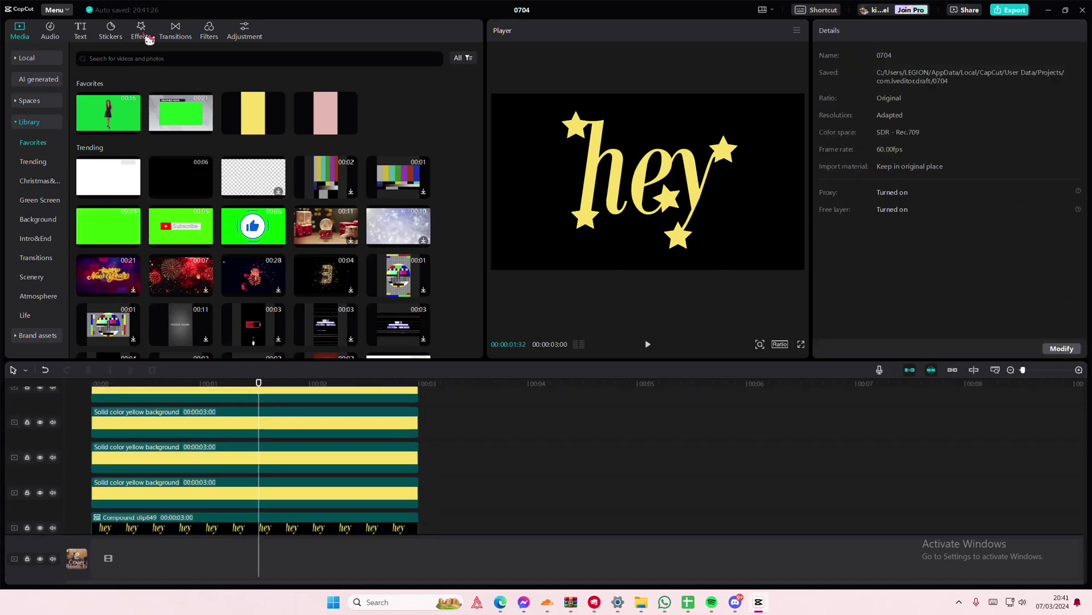
left_click(143, 34)
left_click(132, 63)
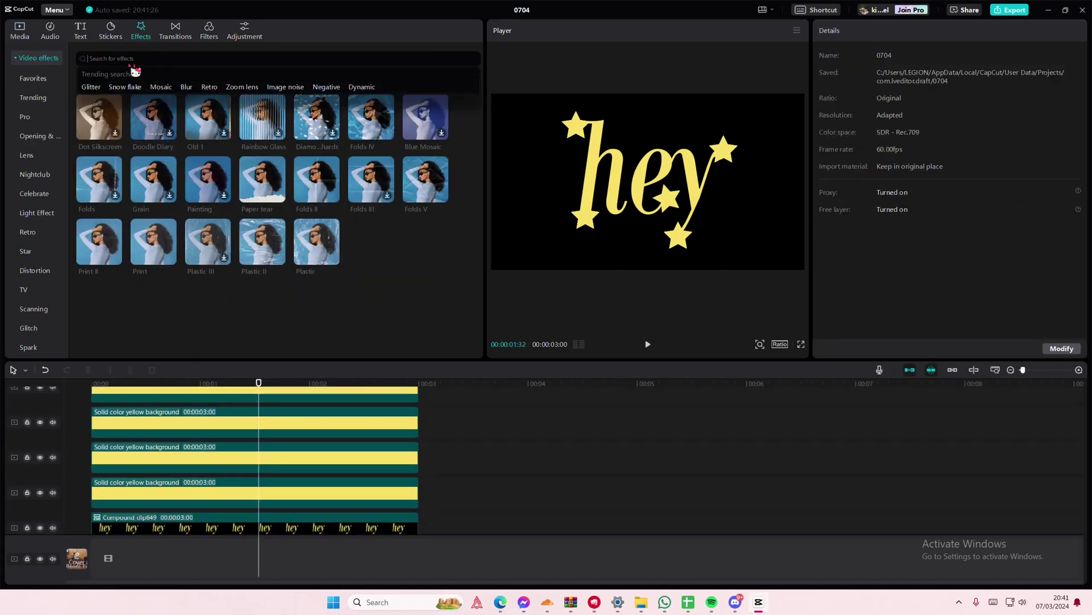
type("ed")
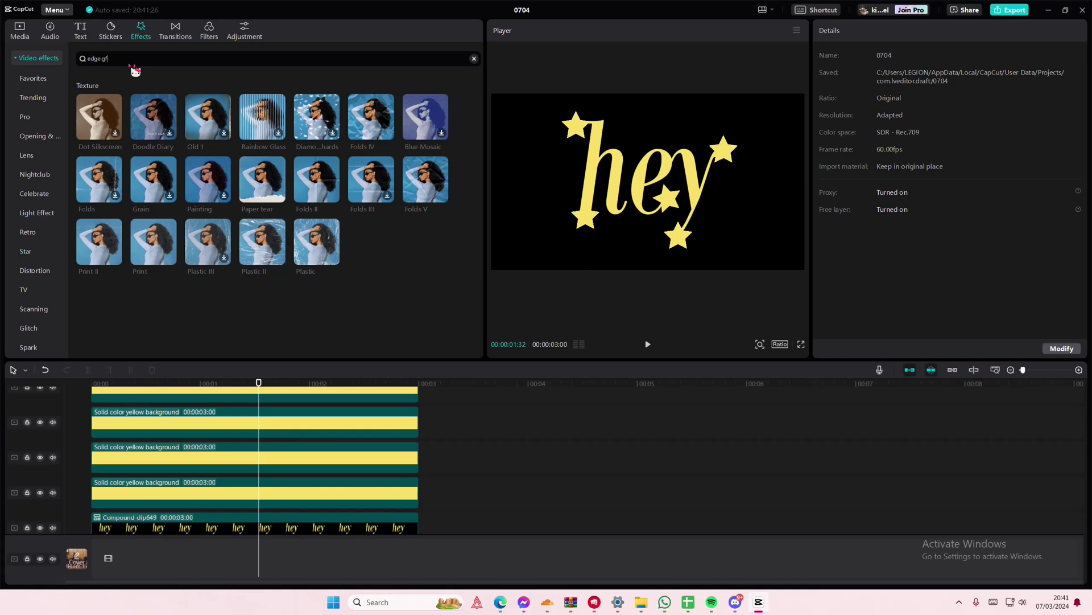
type("ge gfow")
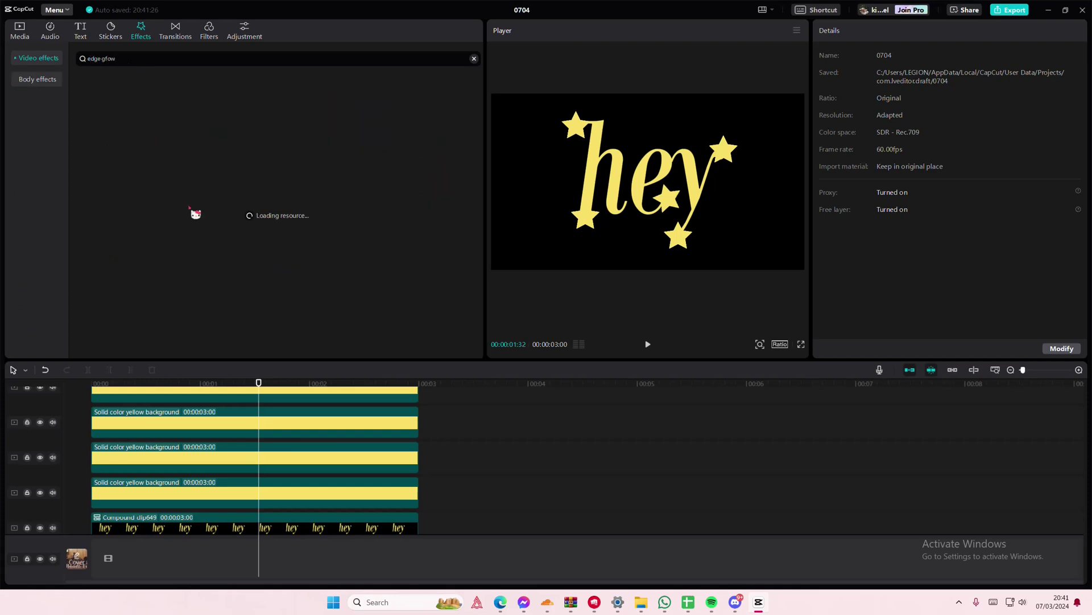
left_click_drag(165, 128, 89, 388)
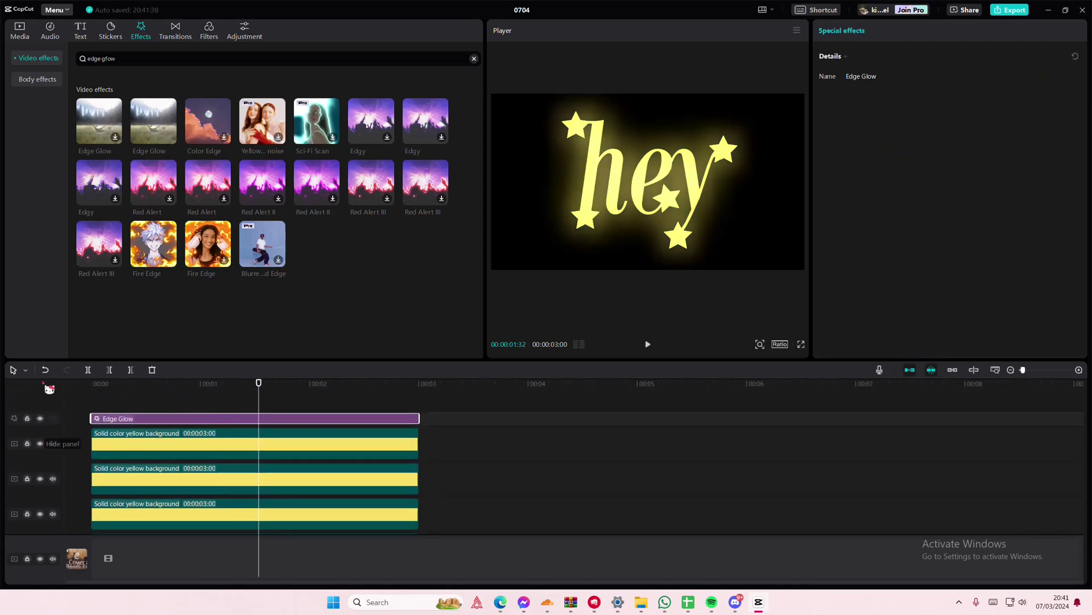
Step: Try placing another duplicated star above the e, and delete that copy
left_click(109, 393)
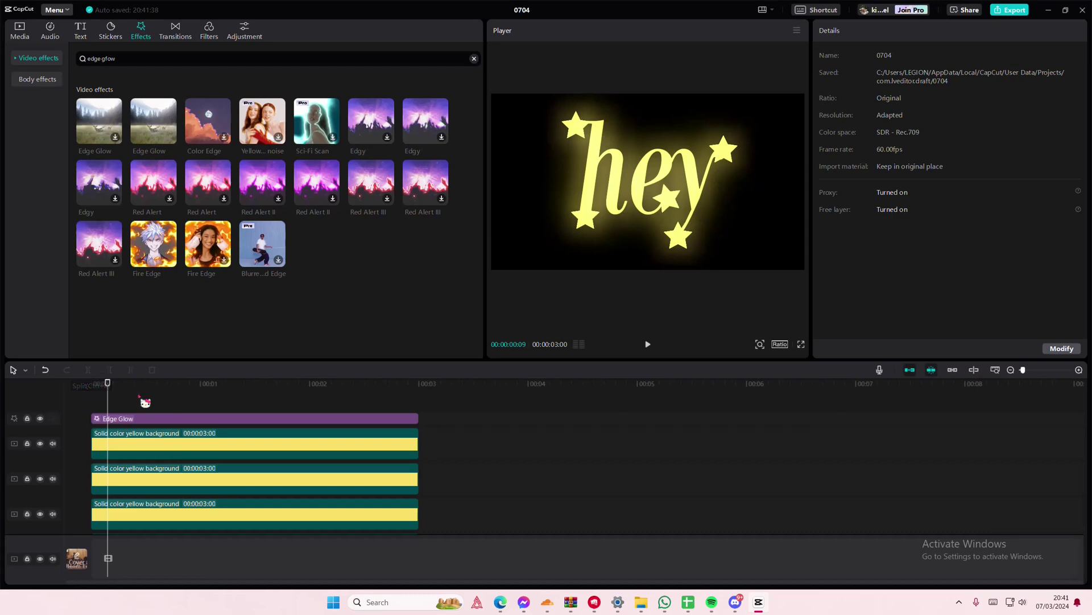
left_click_drag(154, 443, 157, 444)
left_click_drag(534, 239, 665, 178)
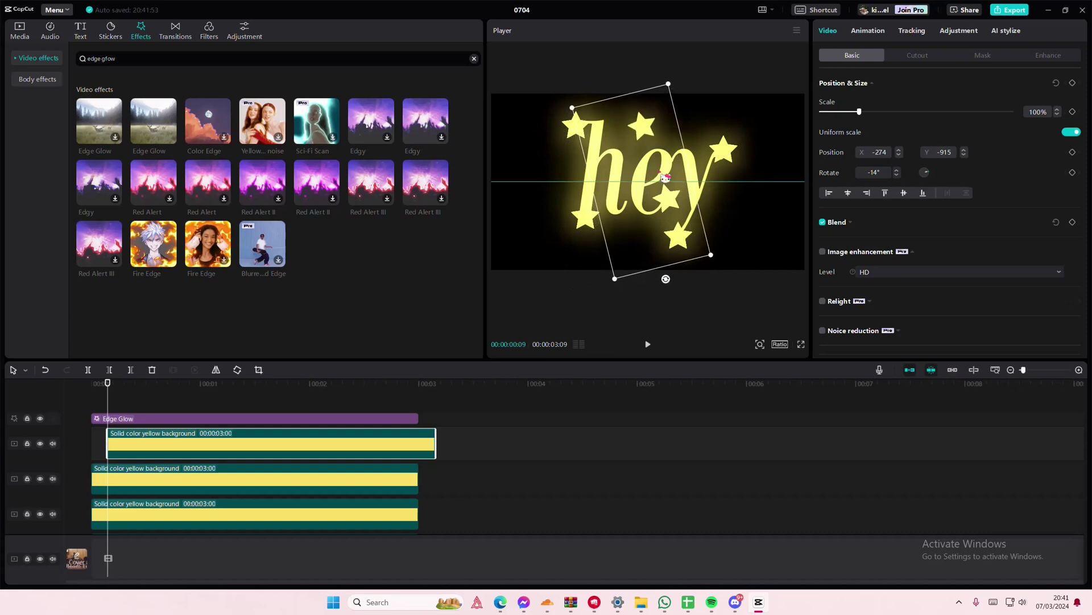
left_click_drag(212, 392, 149, 446)
left_click(216, 400)
left_click_drag(665, 279, 632, 212)
key("Delete")
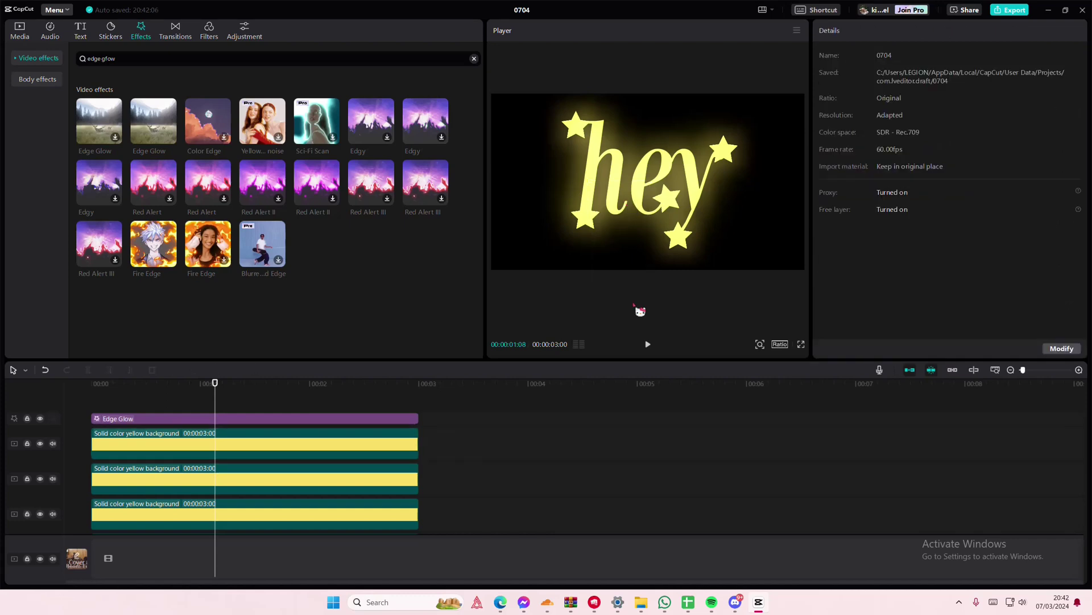